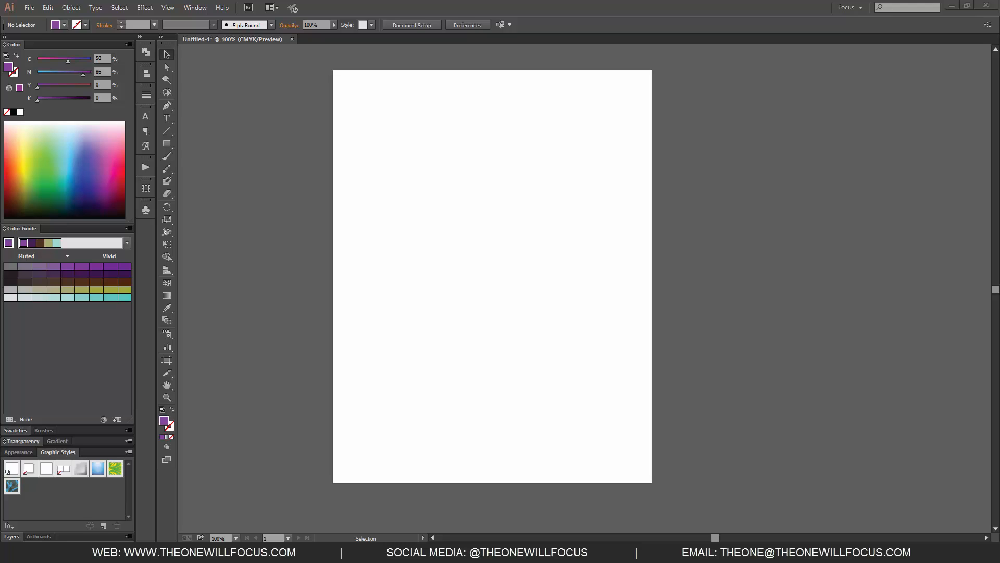
Step: Show the Character settings for text formatting
click(195, 8)
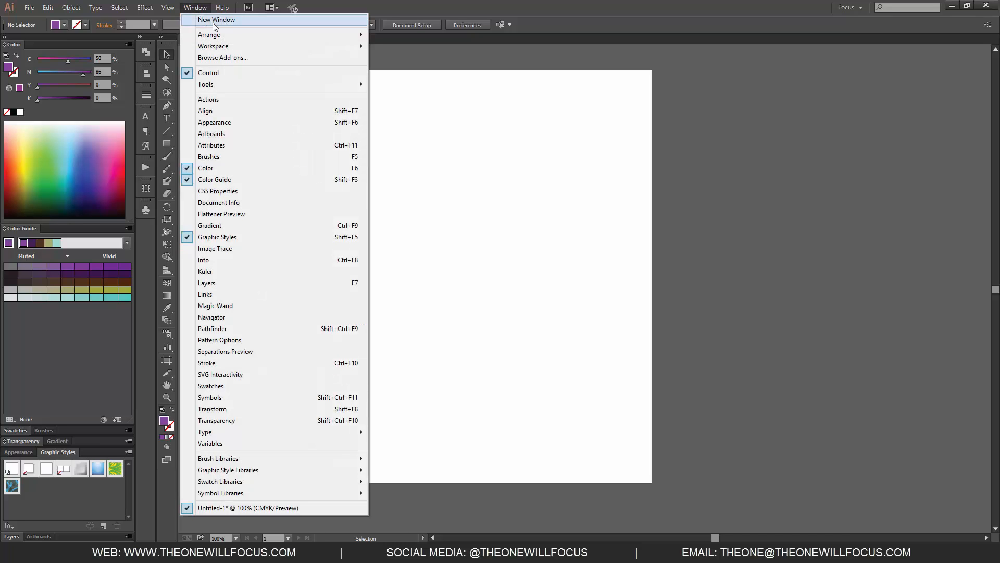
mouse_move(219, 36)
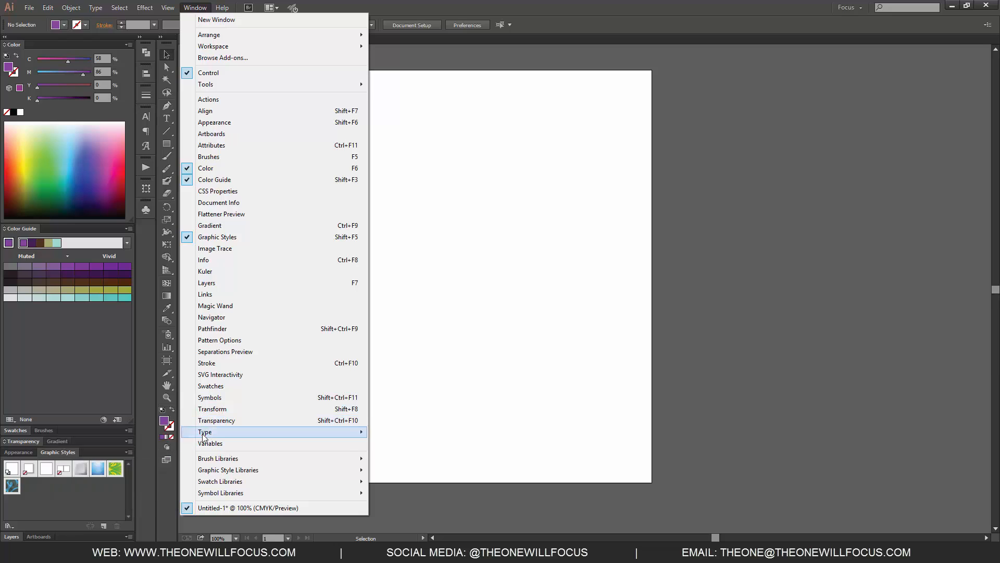
mouse_move(207, 433)
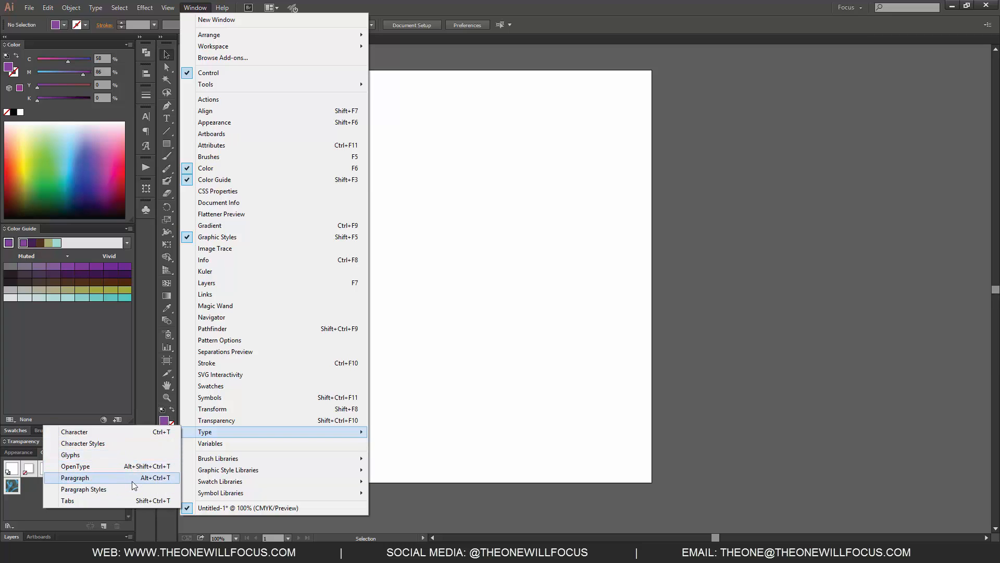
click(473, 348)
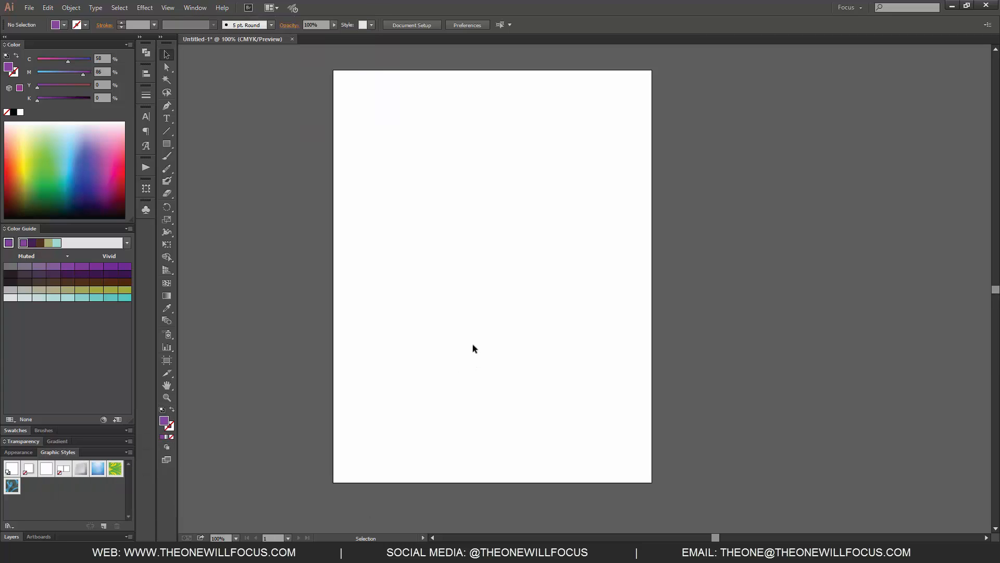
click(145, 117)
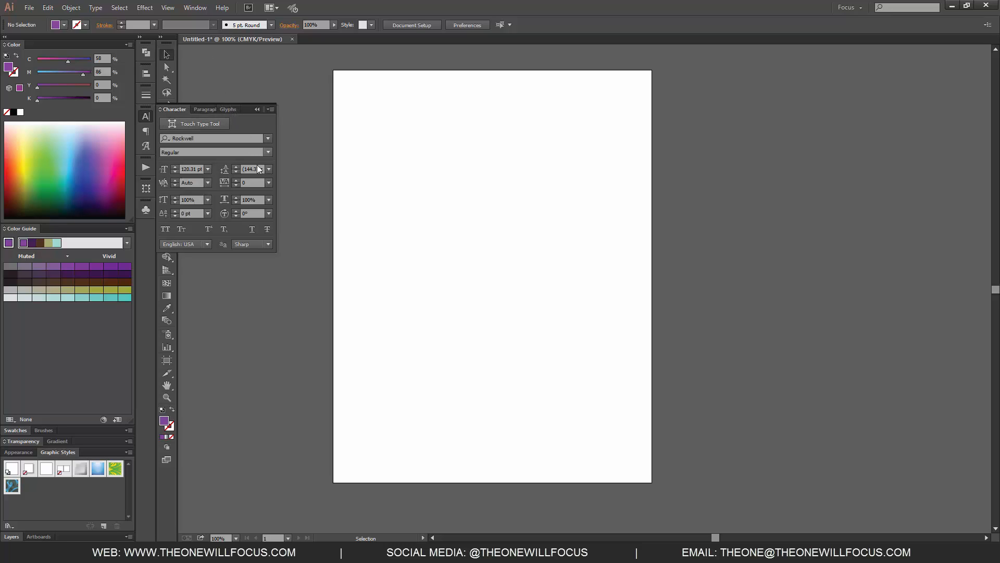
Step: Search the font families for "traj" and clear the search
click(250, 138)
click(225, 146)
click(193, 138)
drag(193, 138, 158, 126)
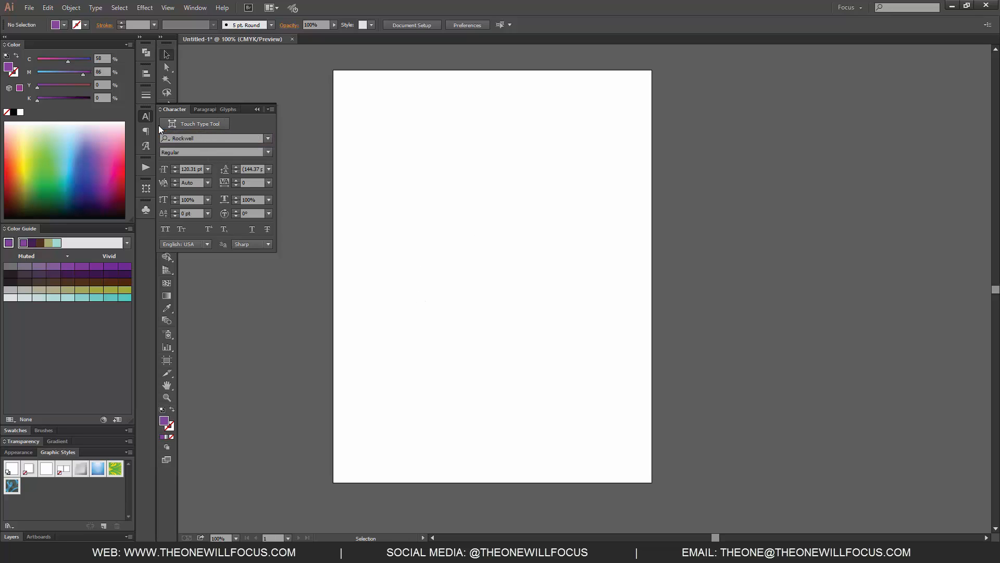
click(200, 137)
key(ctrl+a)
text(traj)
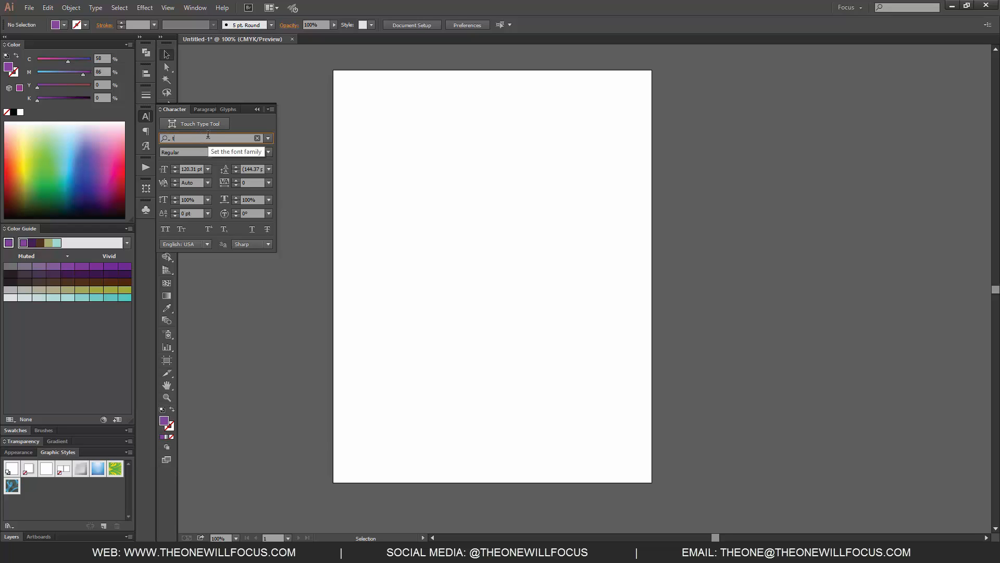
key(BackSpace)
key(BackSpace)
key(BackSpace)
key(BackSpace)
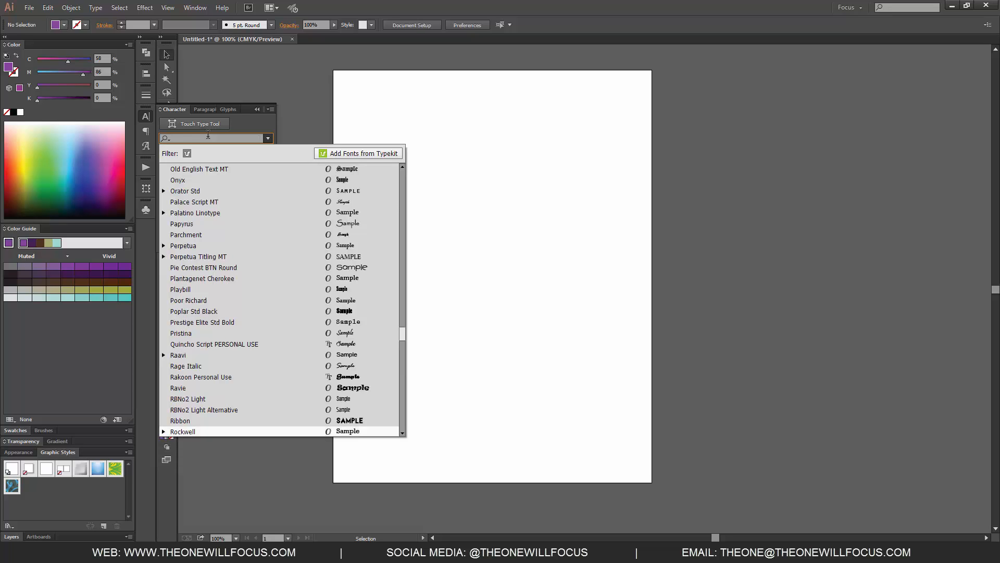
Step: Search the font families for "avant" and "raavi", and leave the font list without choosing one
text(avant)
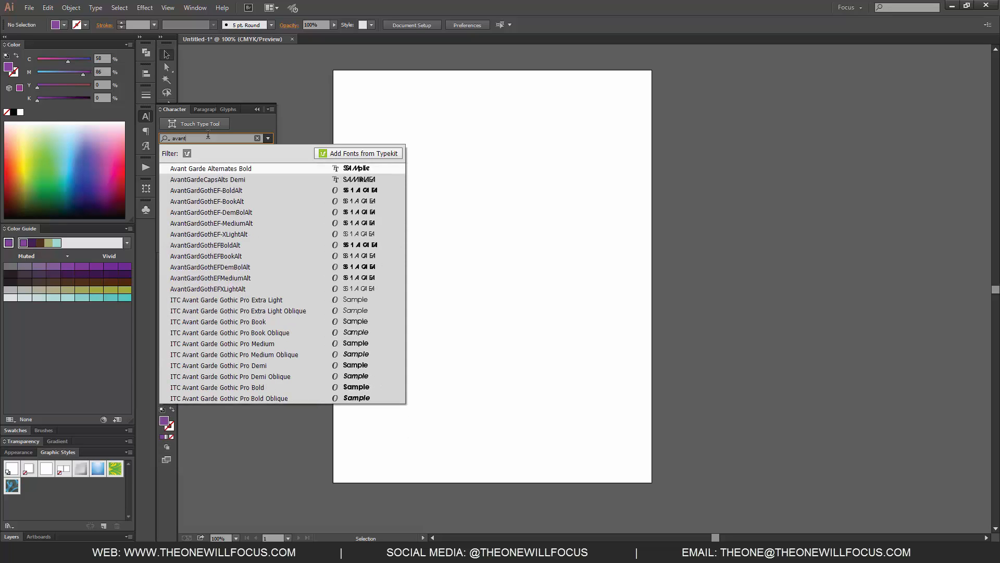
key(BackSpace)
key(BackSpace)
key(BackSpace)
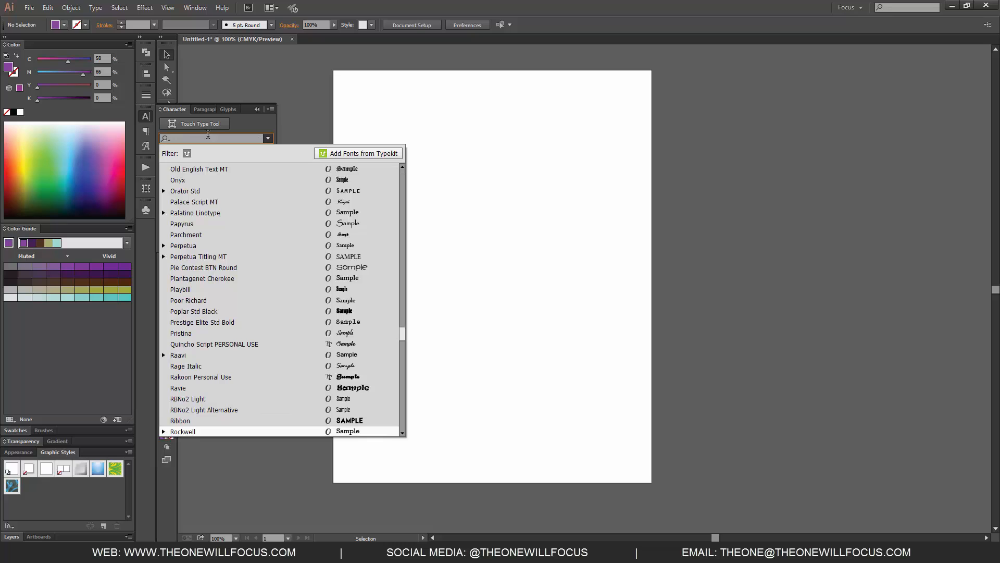
text(raavi)
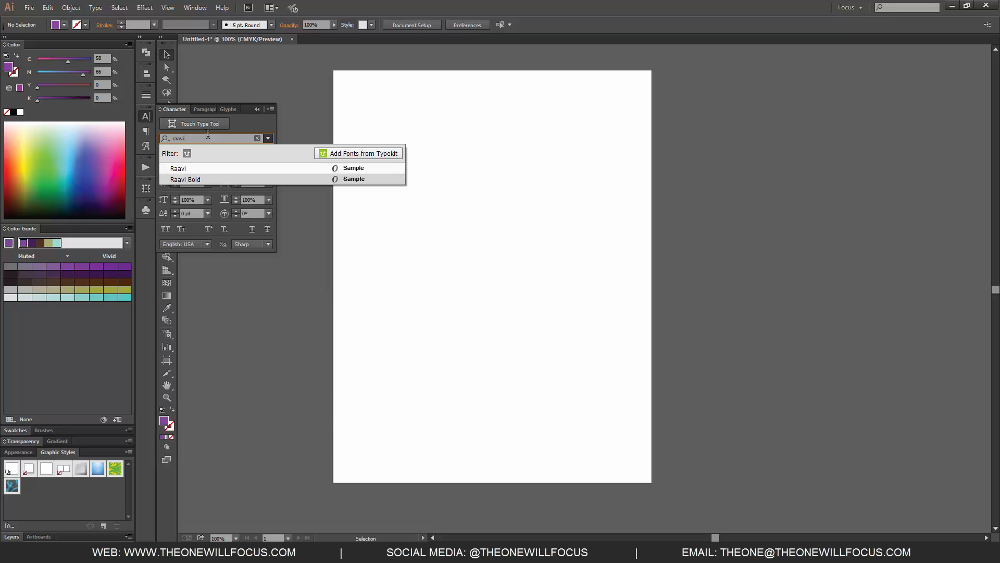
text(v)
key(BackSpace)
key(BackSpace)
key(BackSpace)
key(BackSpace)
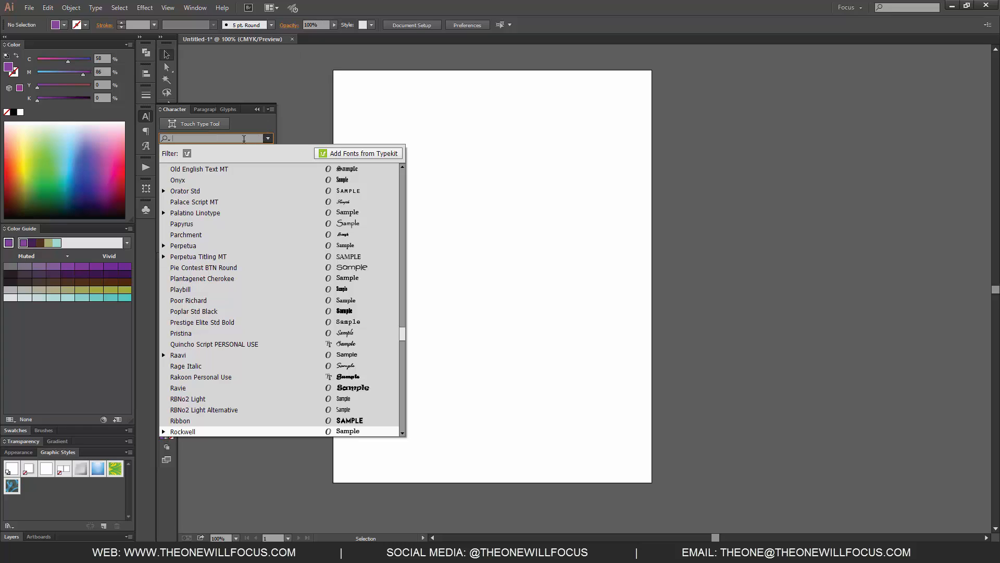
click(268, 124)
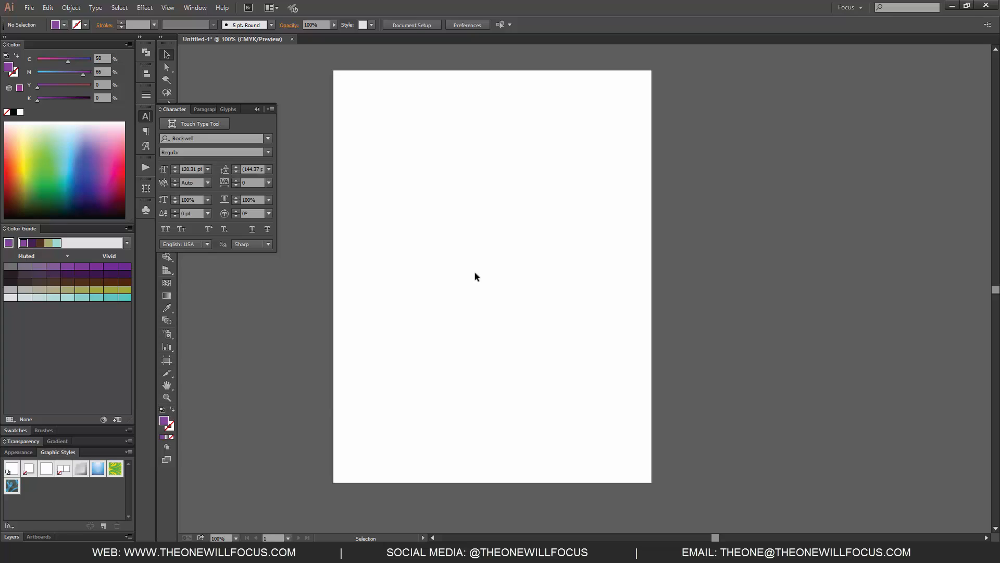
Step: Add the point text "sample" in the upper half of the artboard
key(t)
click(420, 226)
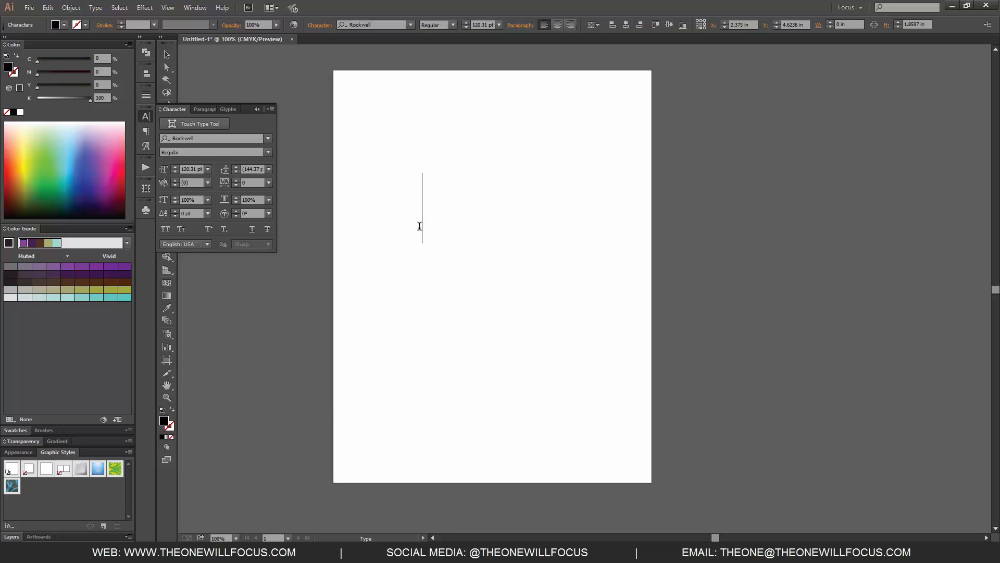
text(sample)
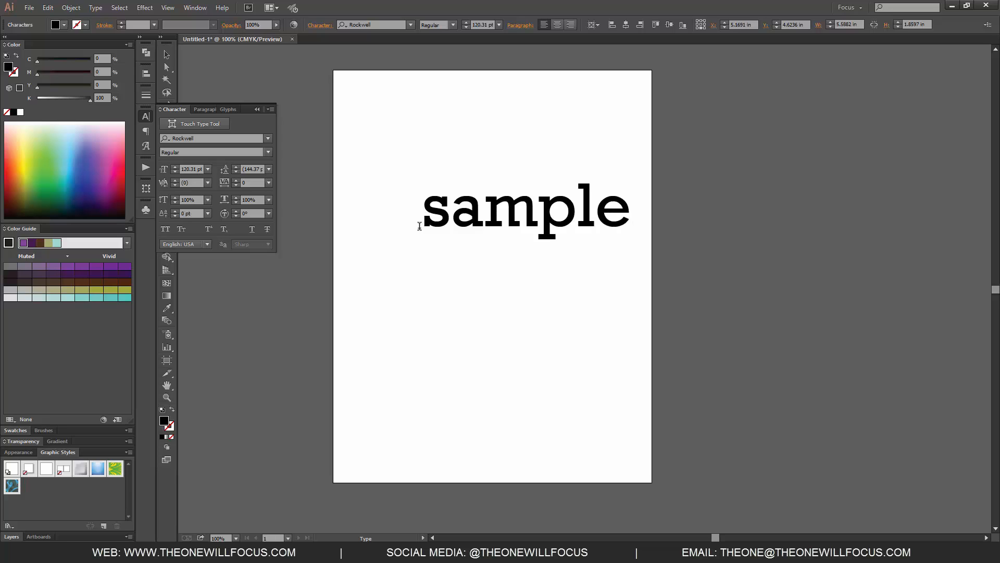
key(Escape)
Step: Center the "sample" text horizontally and vertically on the artboard
key(b)
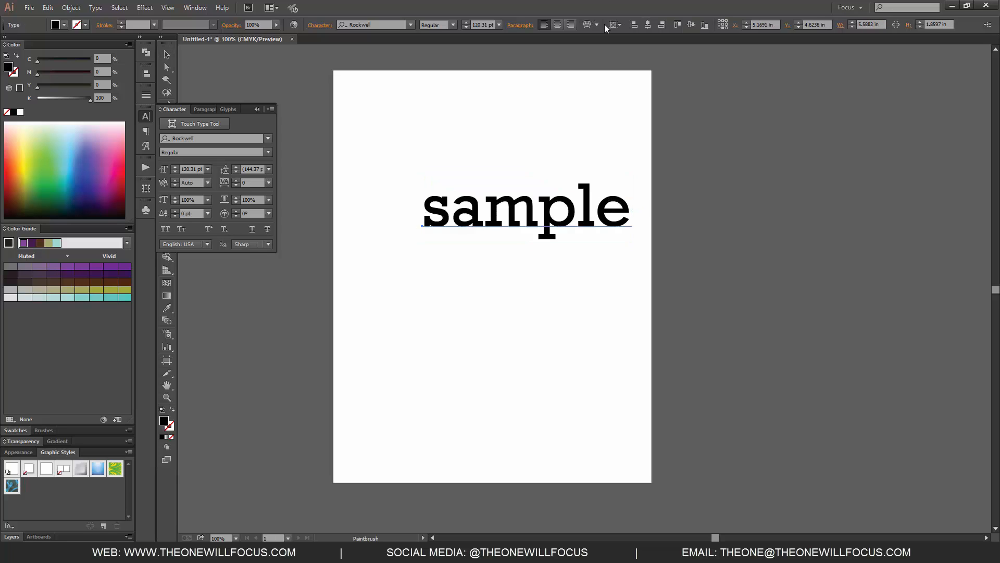
click(648, 25)
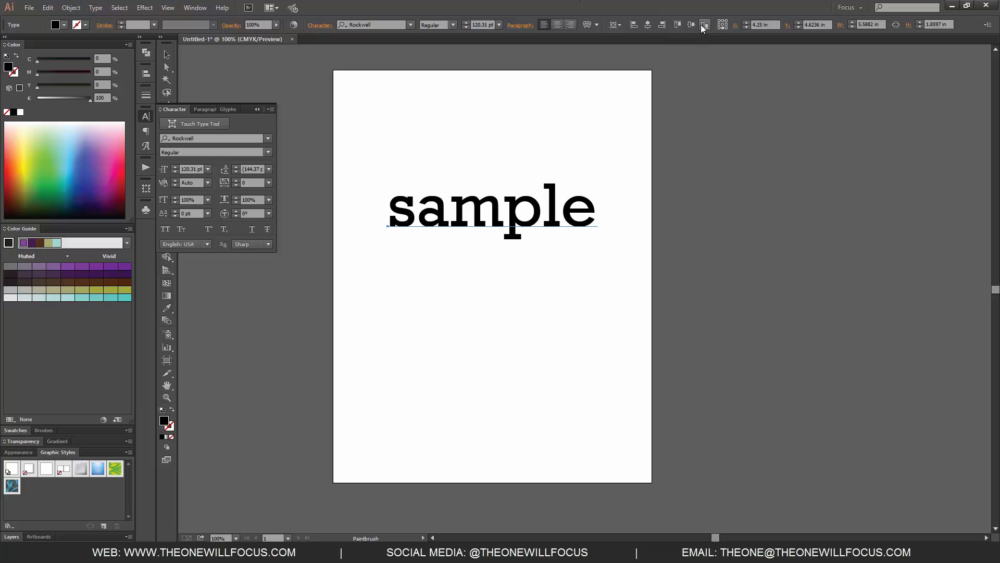
click(693, 25)
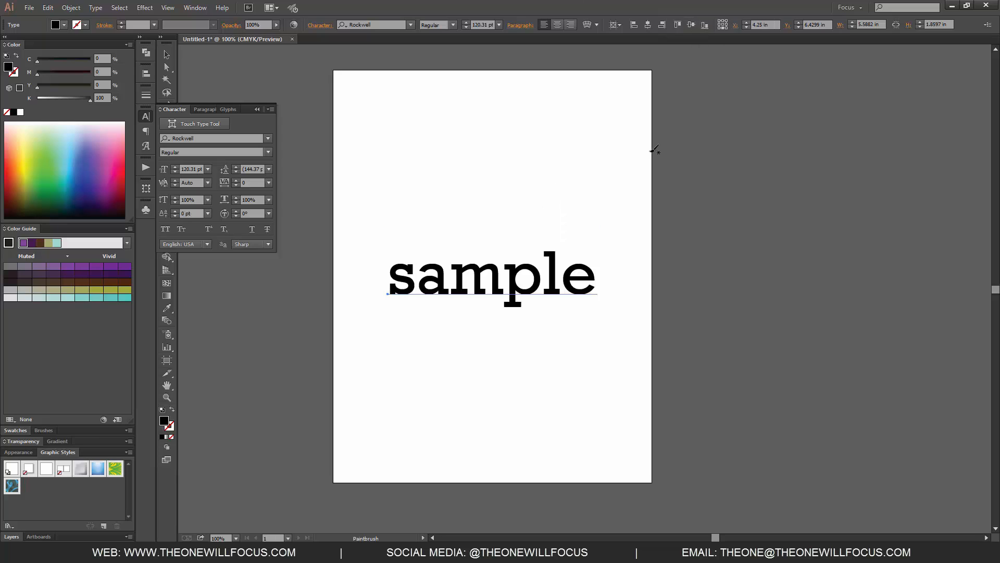
Step: Change the "sample" text's font to Avant Garde Alternates Bold
click(159, 136)
text(av)
key(Return)
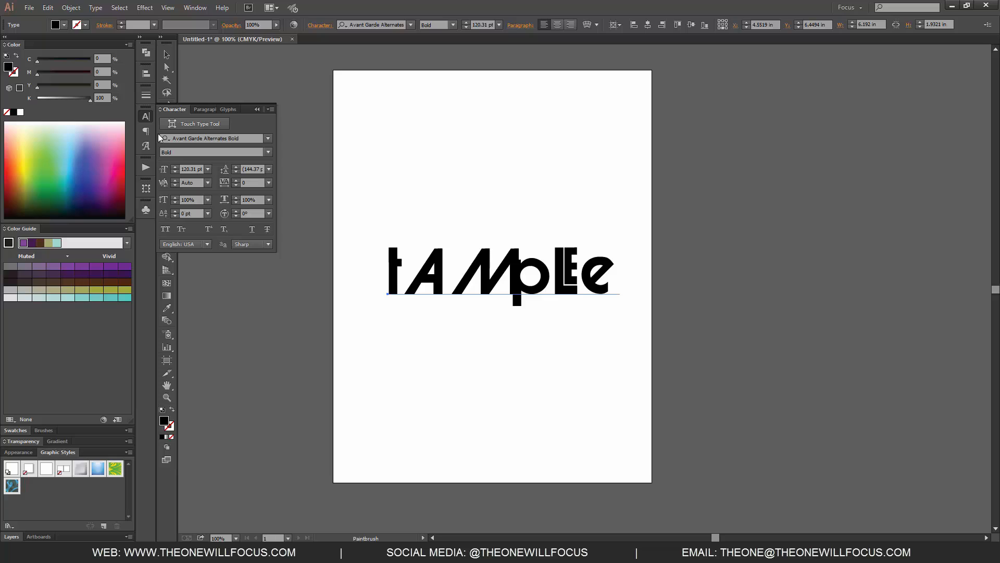
Step: Set the "sample" text's font back to Rockwell Regular
click(244, 137)
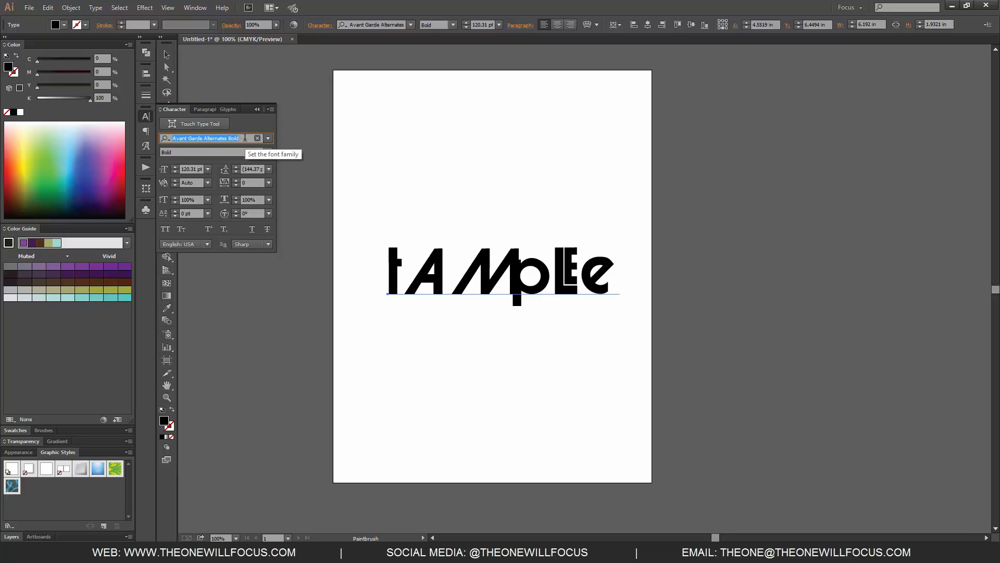
text(rockw)
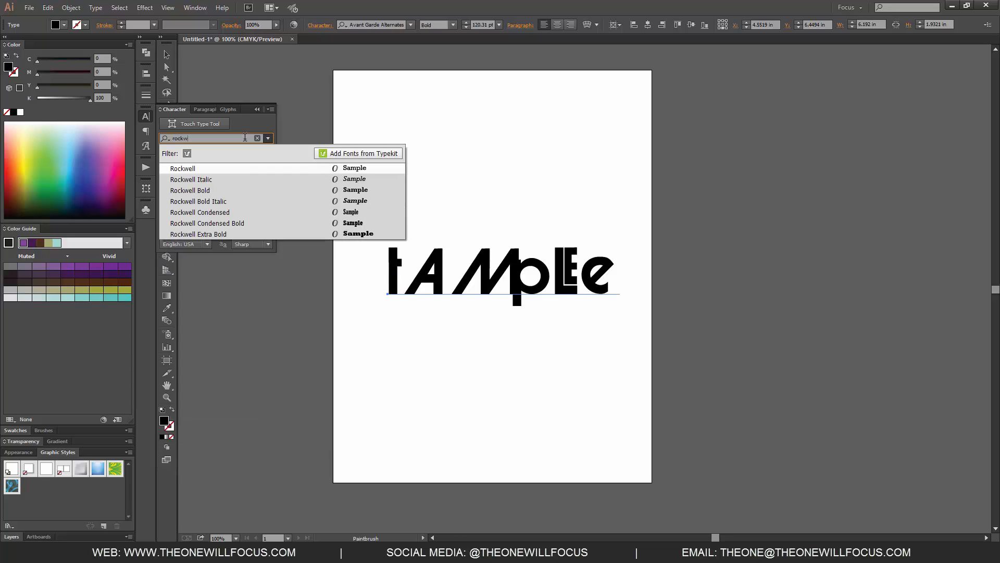
key(Return)
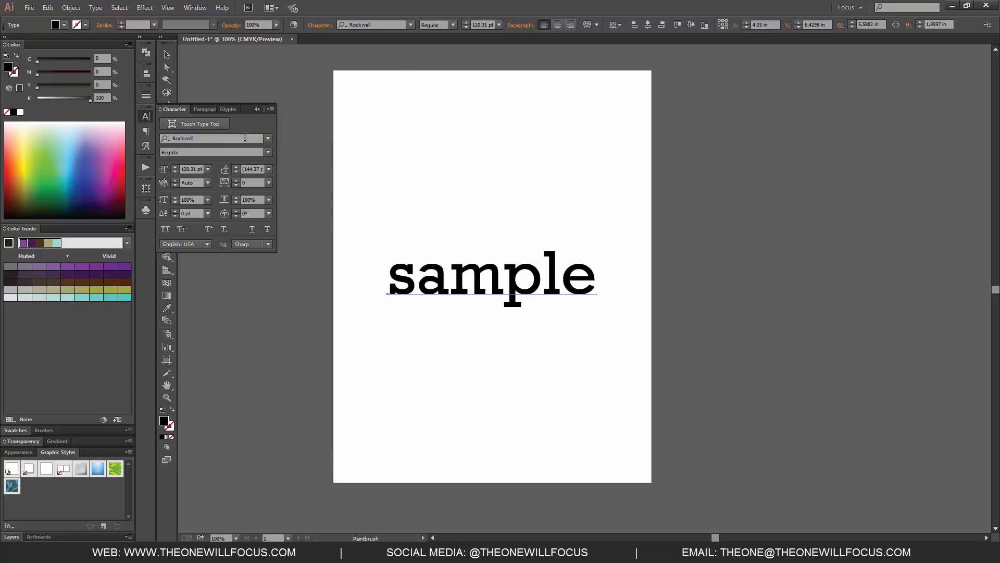
Step: Change the text's font to Rage Italic and move the word right and slightly up to the artboard's middle
click(226, 139)
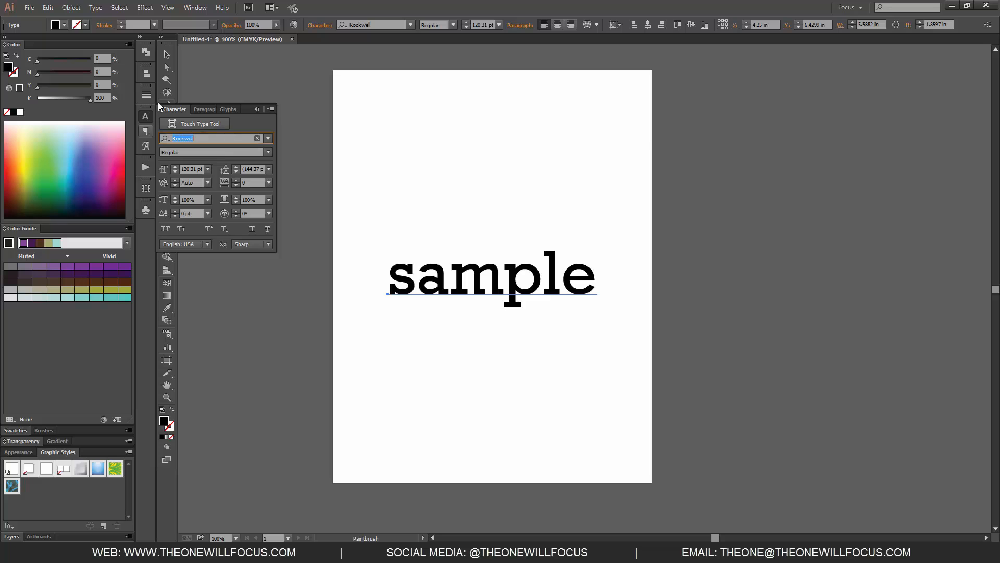
text(rage)
key(Return)
key(Escape)
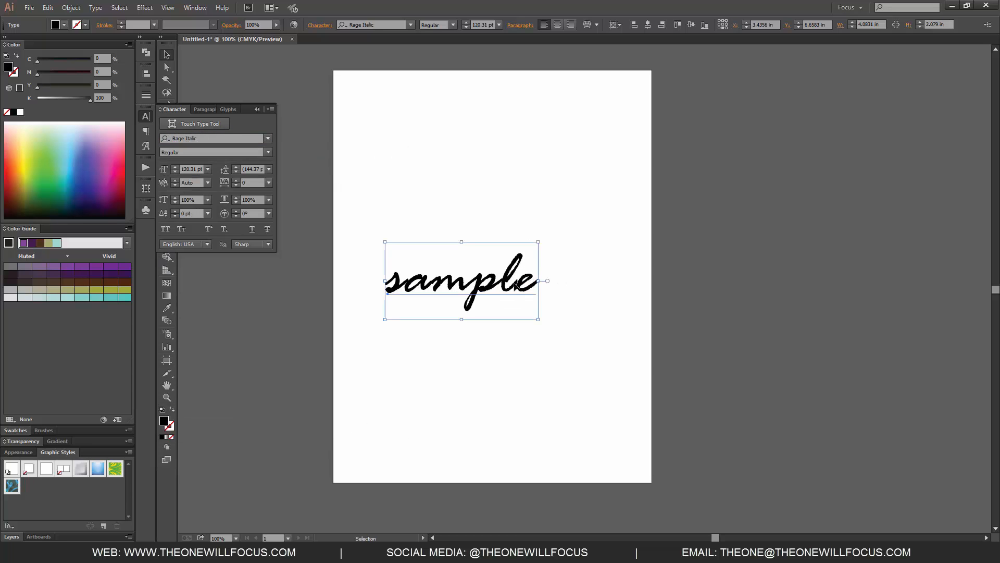
drag(523, 268, 553, 255)
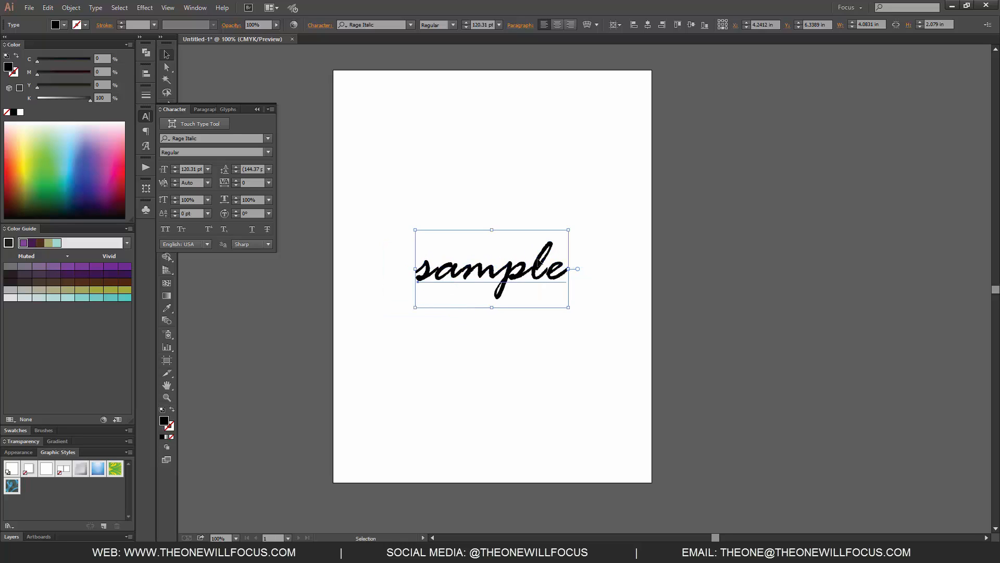
Step: Check which font styles are available for Rage Italic
click(268, 153)
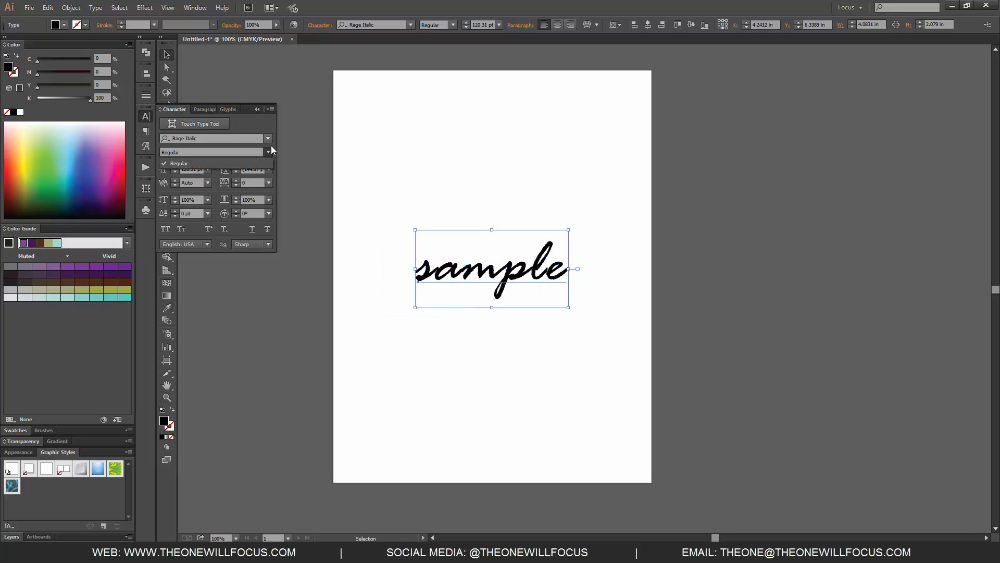
click(261, 163)
click(268, 153)
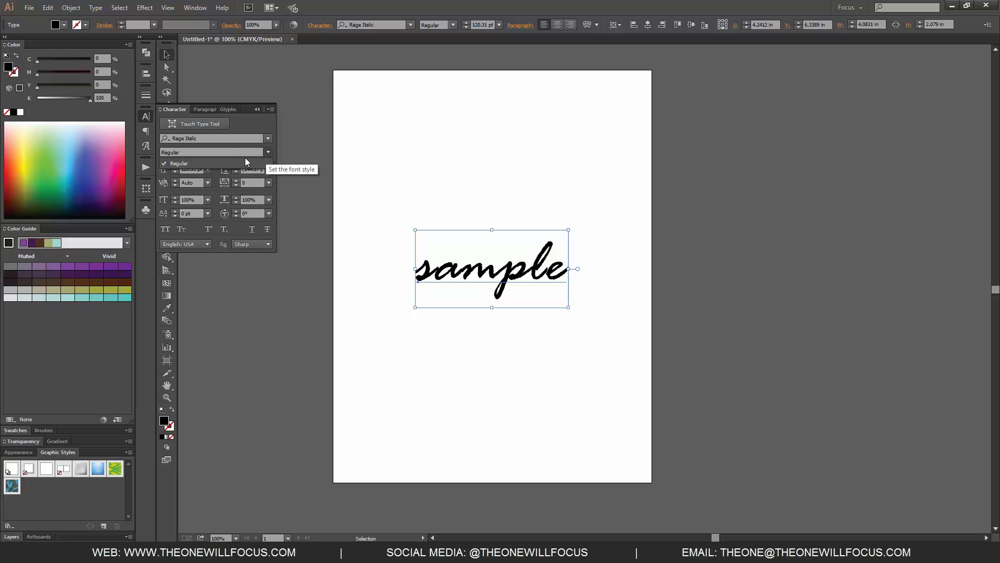
click(267, 153)
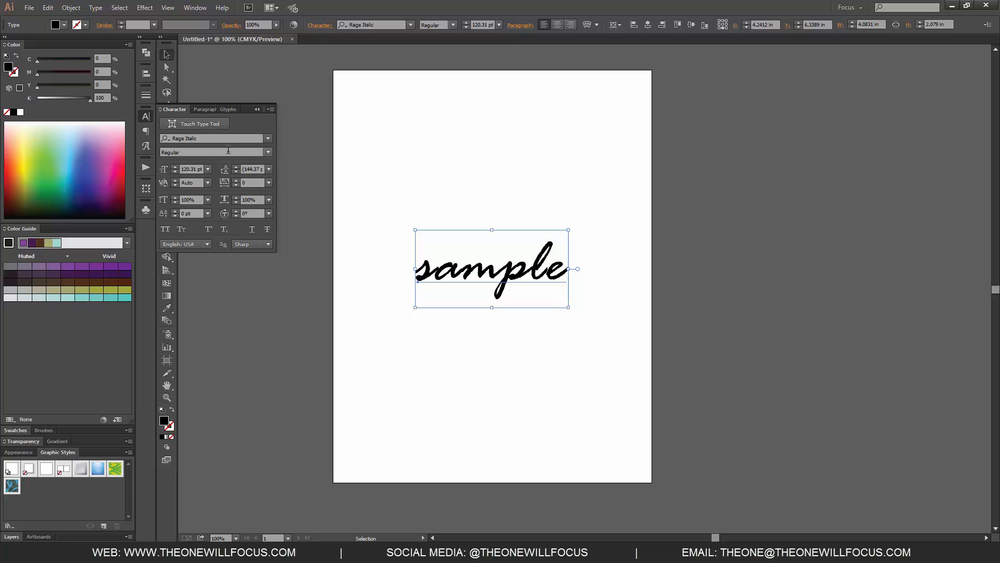
Step: Change the text's font to ITC Avant Garde Gothic Pro Extra Light and move the word left and slightly up
click(252, 137)
text(it)
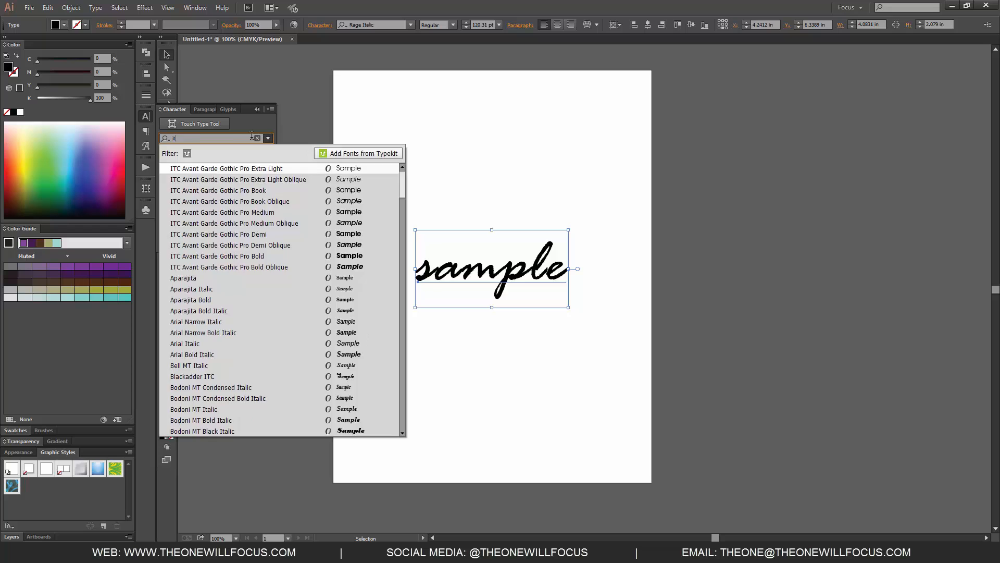
key(Return)
drag(547, 271, 519, 266)
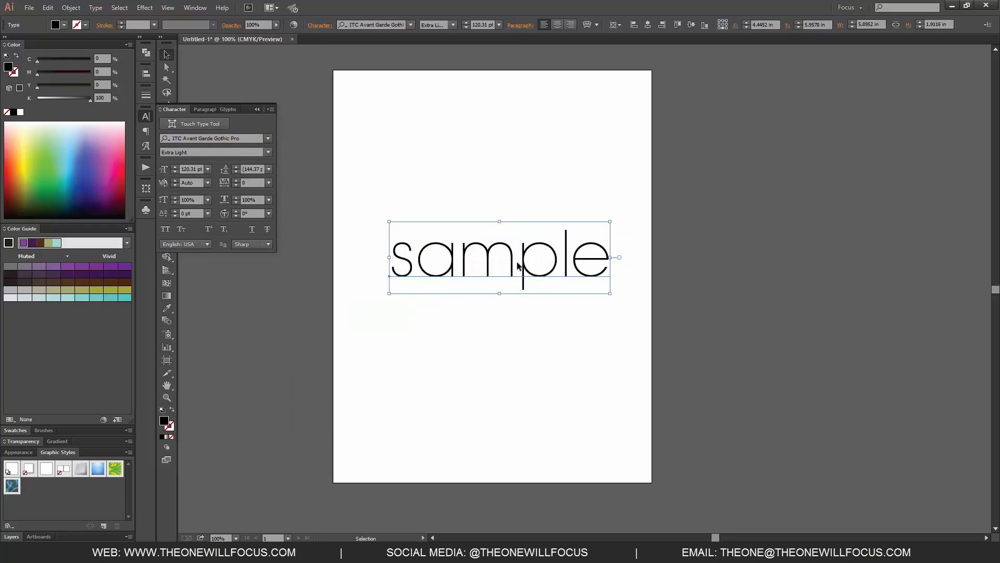
Step: Review the styles of ITC Avant Garde Gothic Pro, and change the text's font to Helvetica CE Condensed Oblique
click(268, 152)
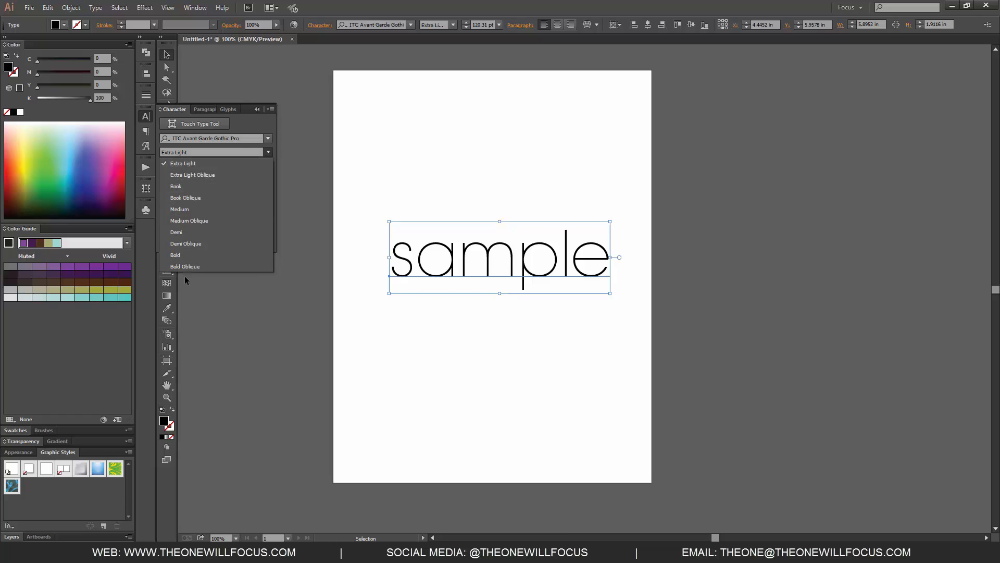
click(220, 150)
click(218, 137)
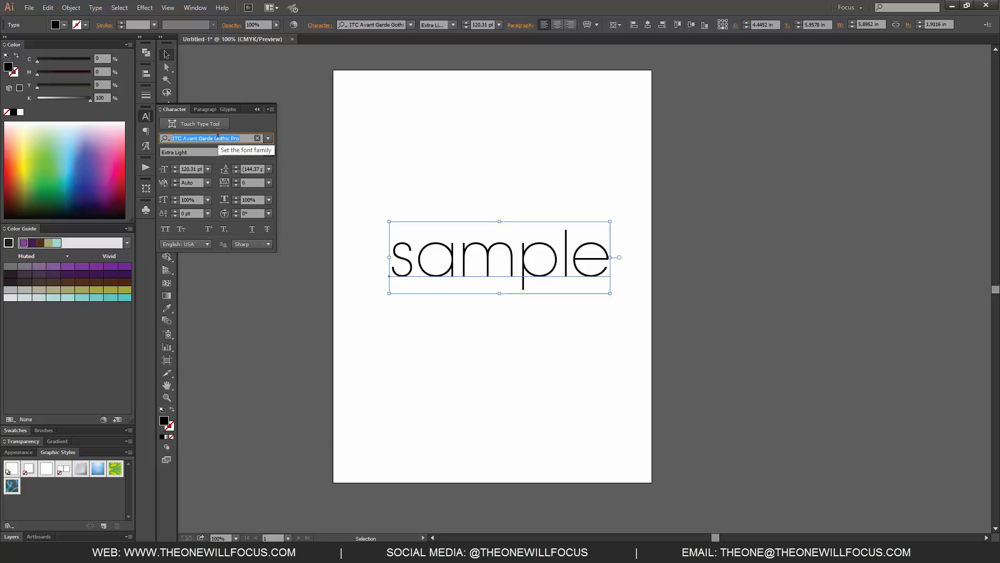
text(helve)
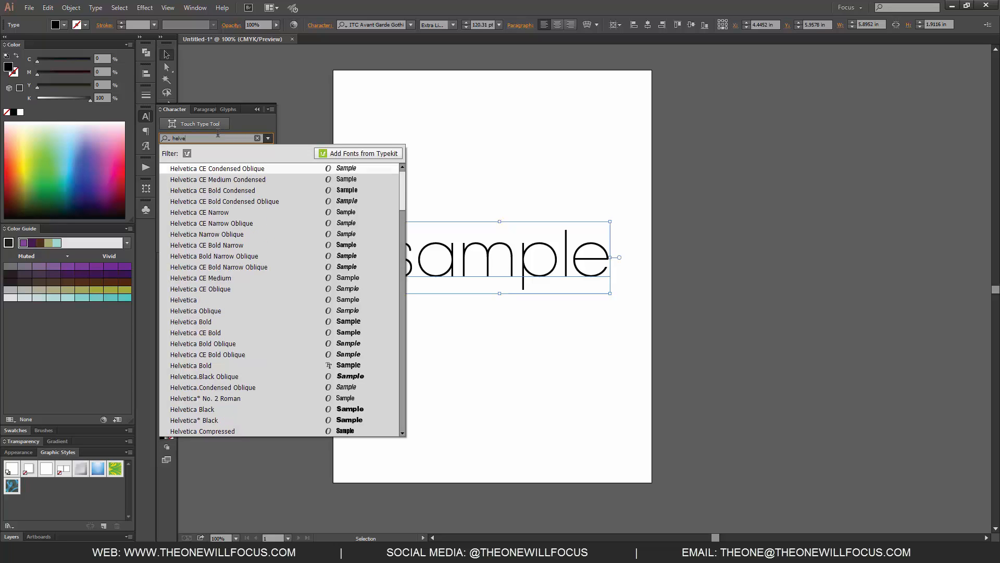
key(Return)
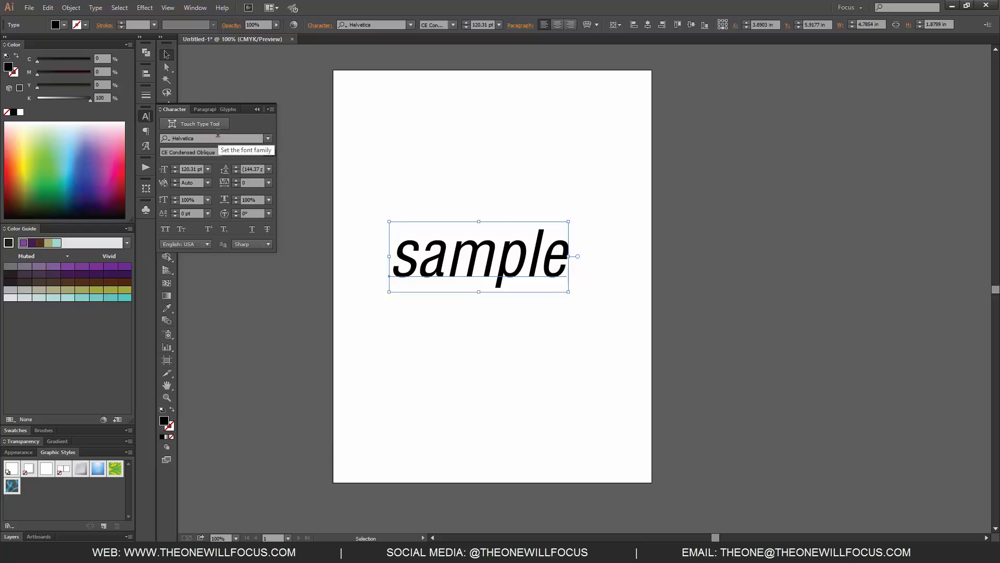
Step: Review the font styles available for Helvetica
click(234, 153)
click(268, 152)
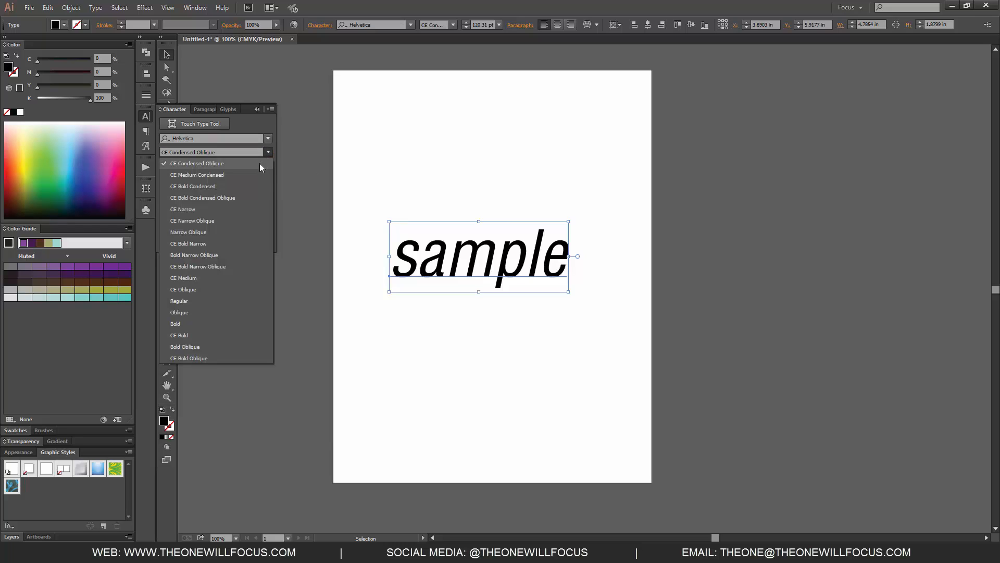
click(268, 152)
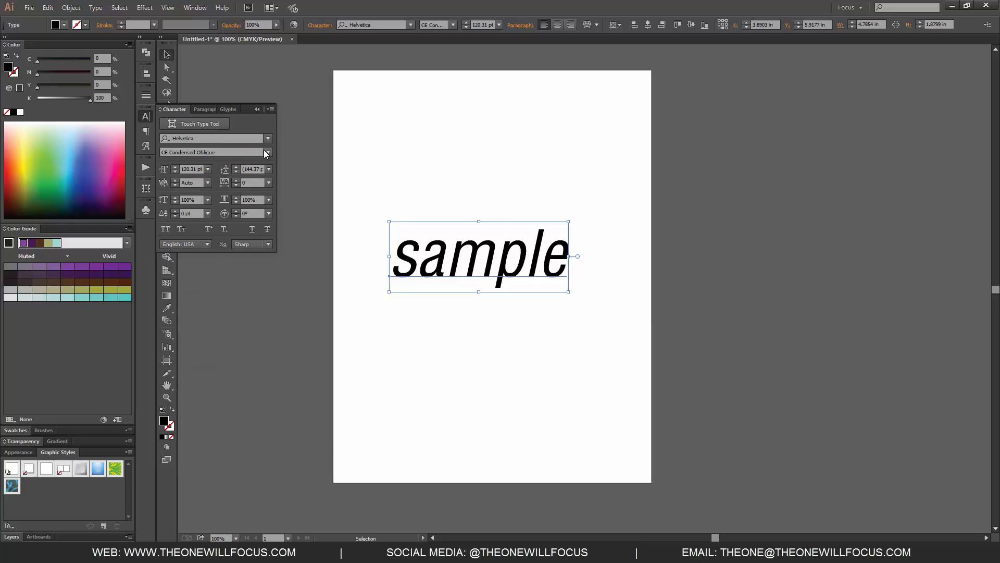
Step: Change the font of the word "sample" to ITC Avant Garde Gothic Pro Extra Light
click(230, 137)
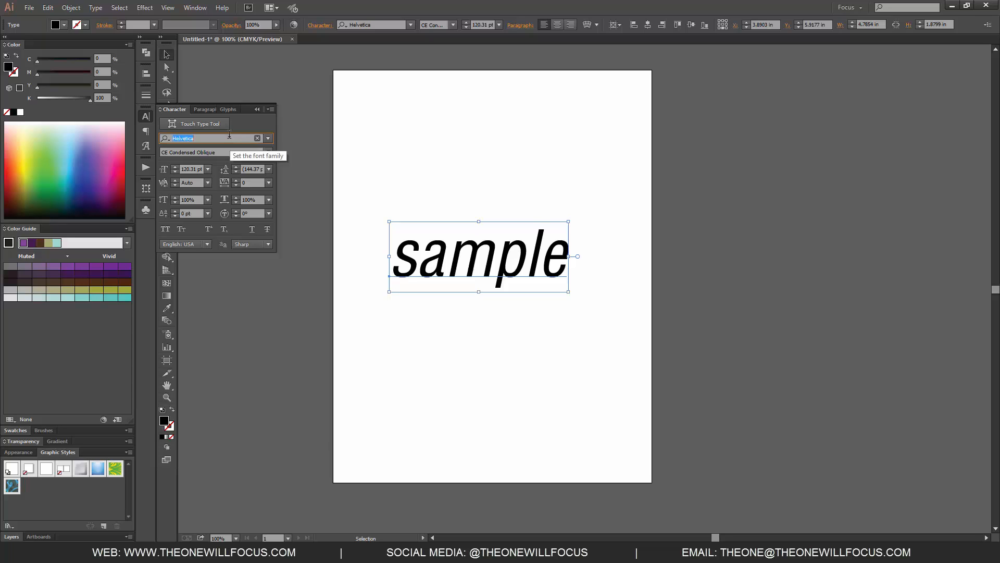
text(ITC)
key(Return)
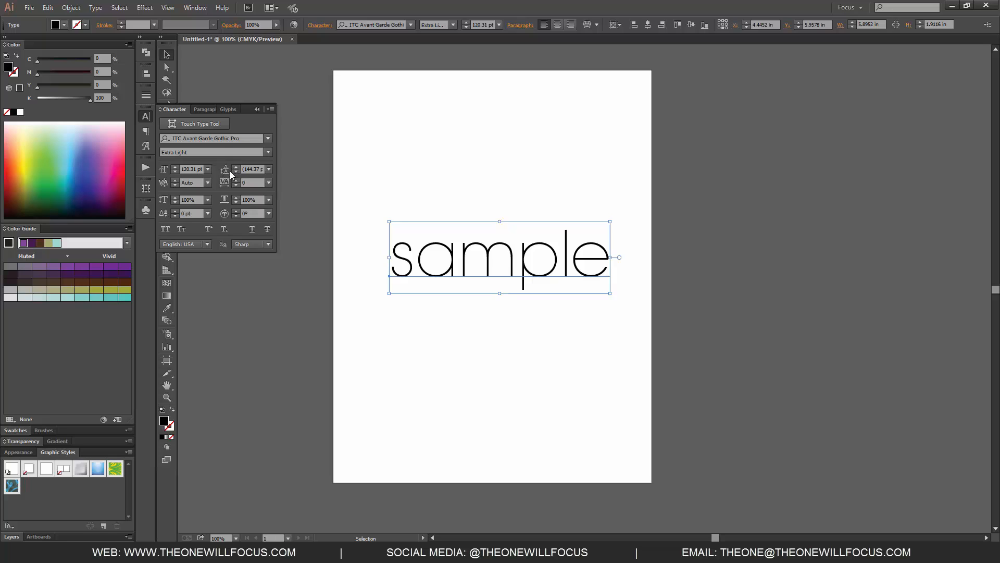
Step: Add a second line reading "alternate" below "sample" and move the text block left to fit within the artboard
double_click(605, 261)
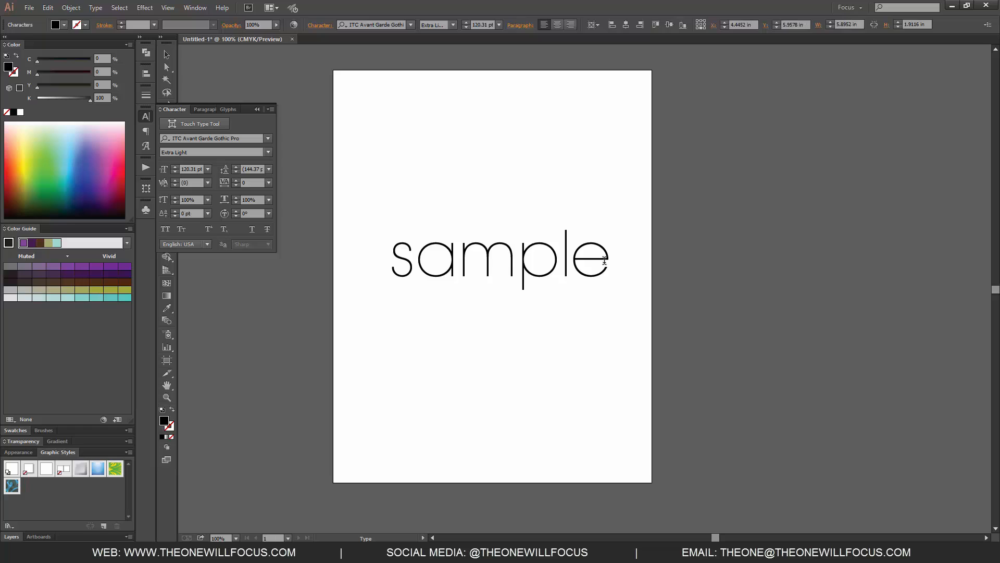
key(Return)
text(alternate)
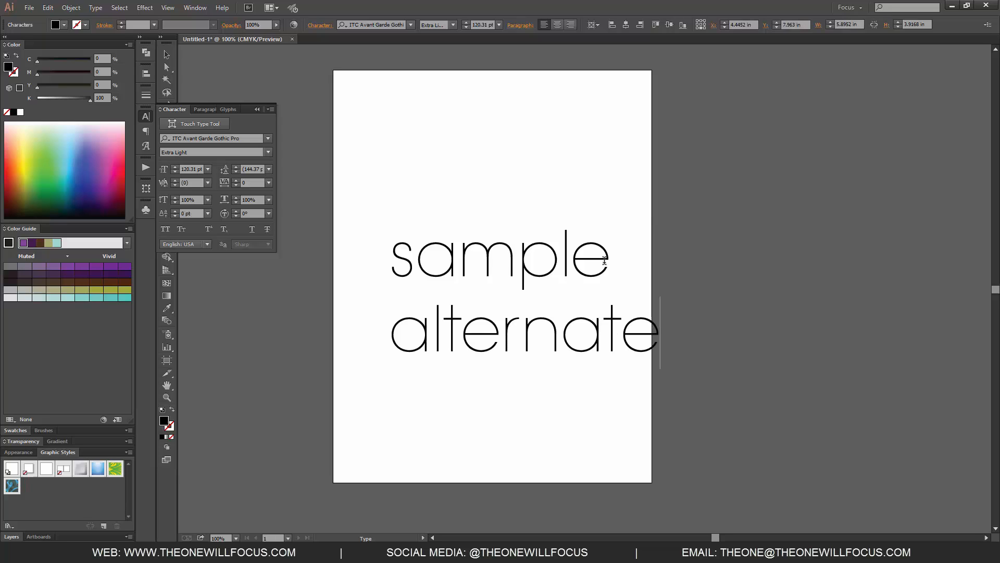
key(Escape)
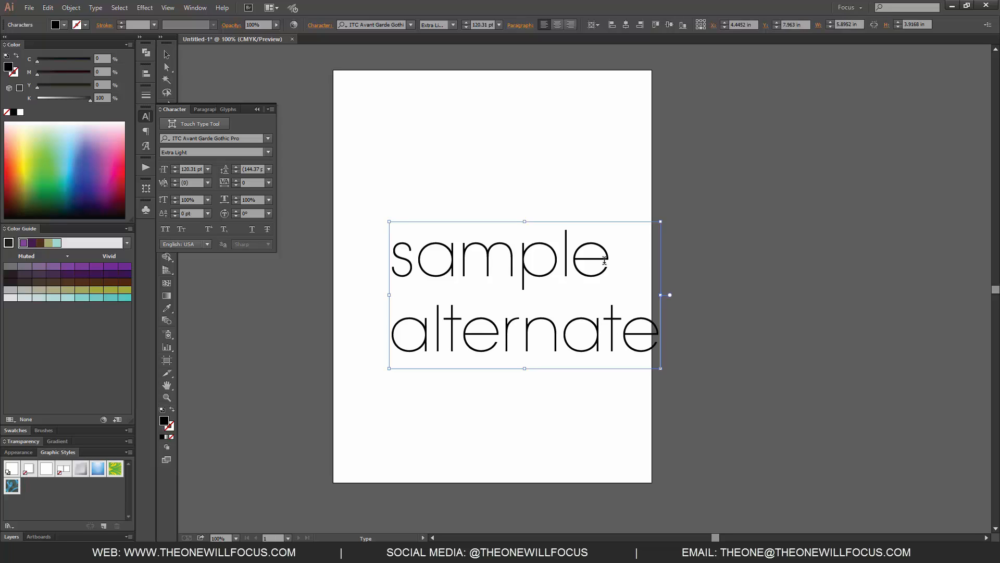
drag(604, 340, 574, 339)
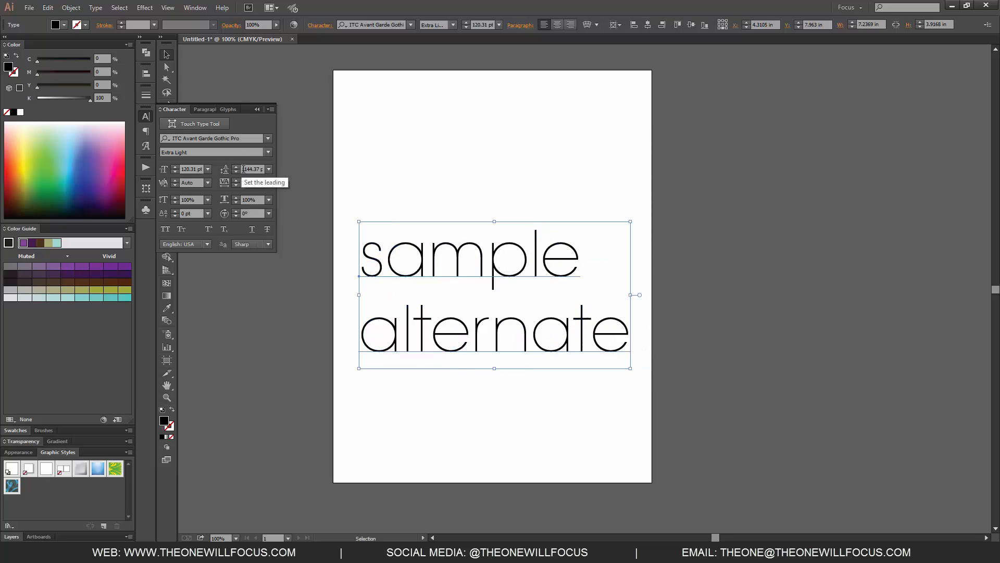
Step: Try a leading of 36 pt on the two-line text and return it to Auto
click(269, 170)
click(282, 334)
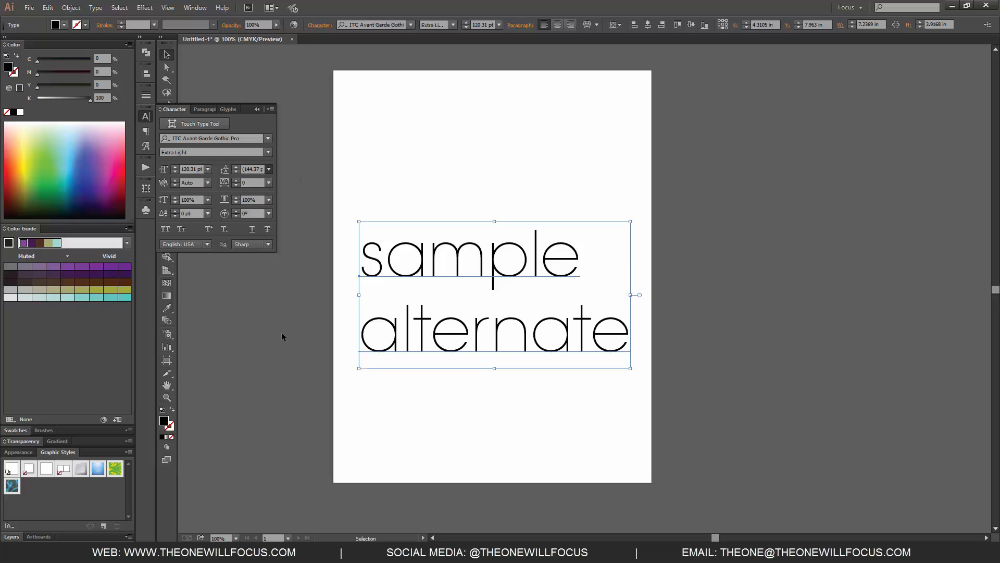
click(268, 170)
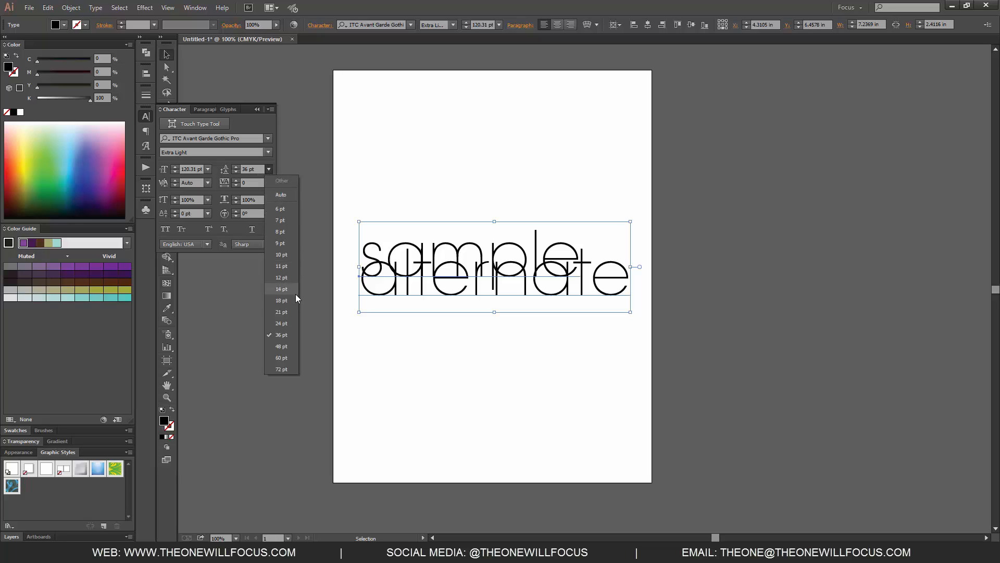
click(283, 195)
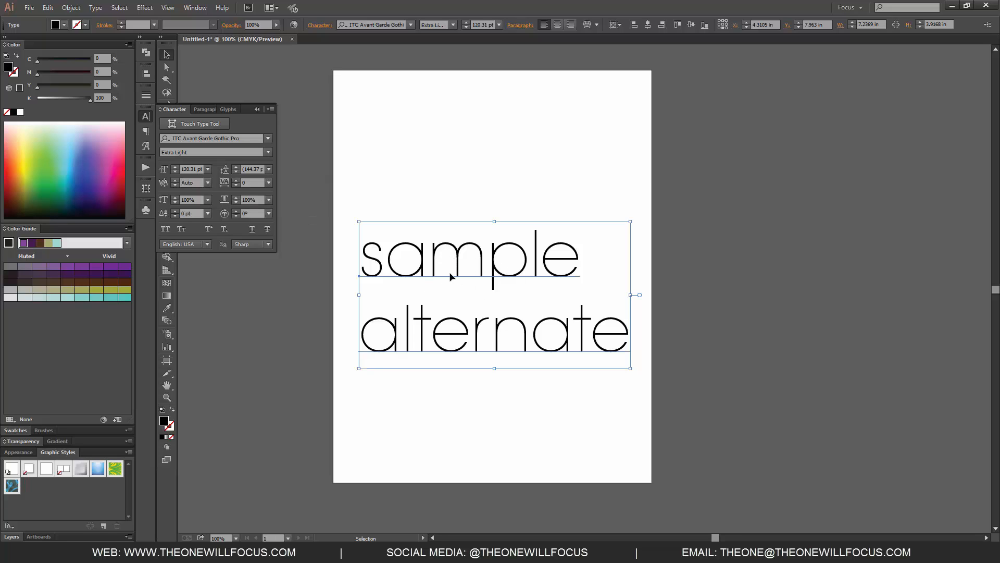
Step: Try a kerning of -75 between the "m" and "p" of "sample", undo it and return to the Selection tool
double_click(492, 261)
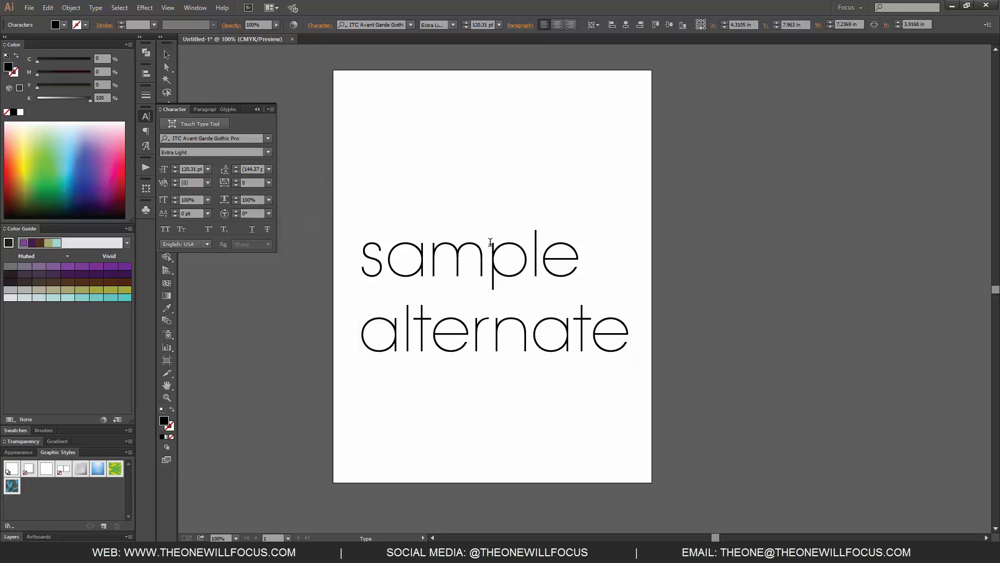
click(207, 183)
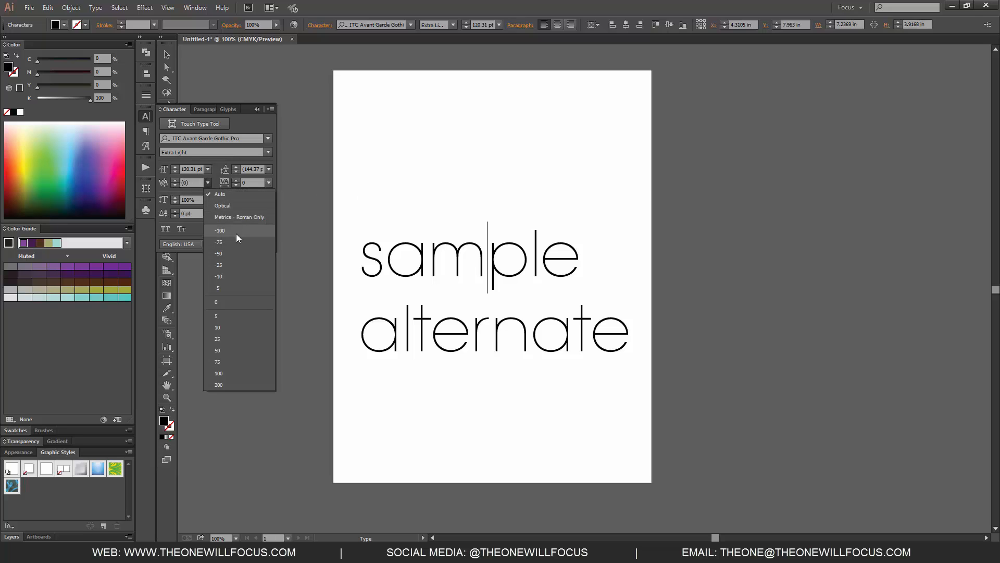
click(223, 242)
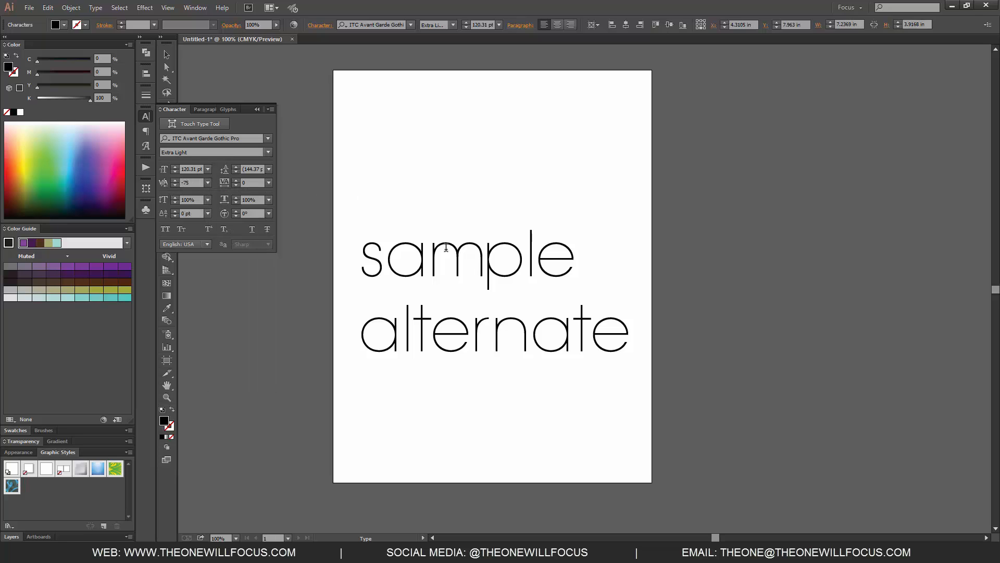
key(ctrl+z)
click(167, 55)
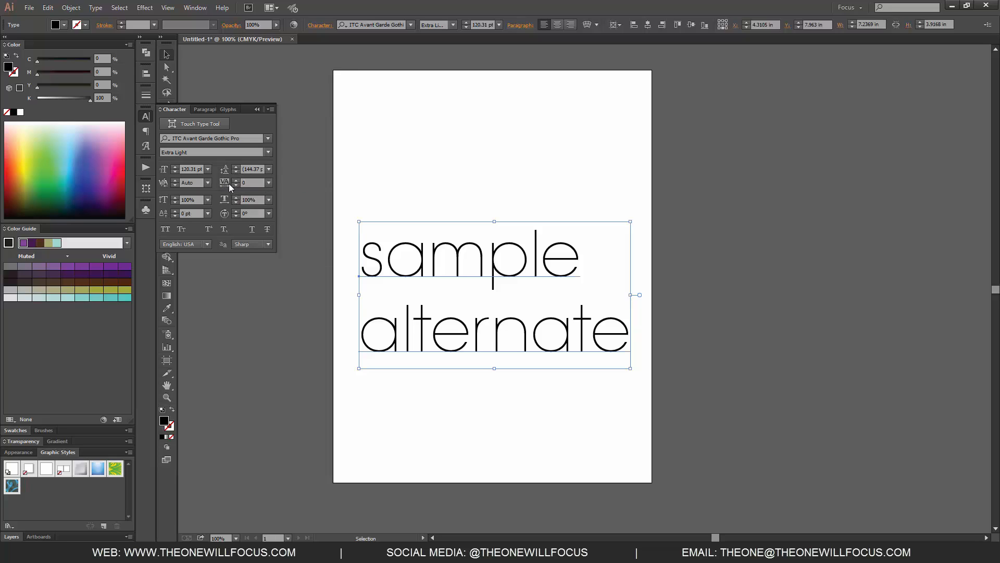
Step: Try a tracking of -100 on the whole text and set it back to 0
click(270, 183)
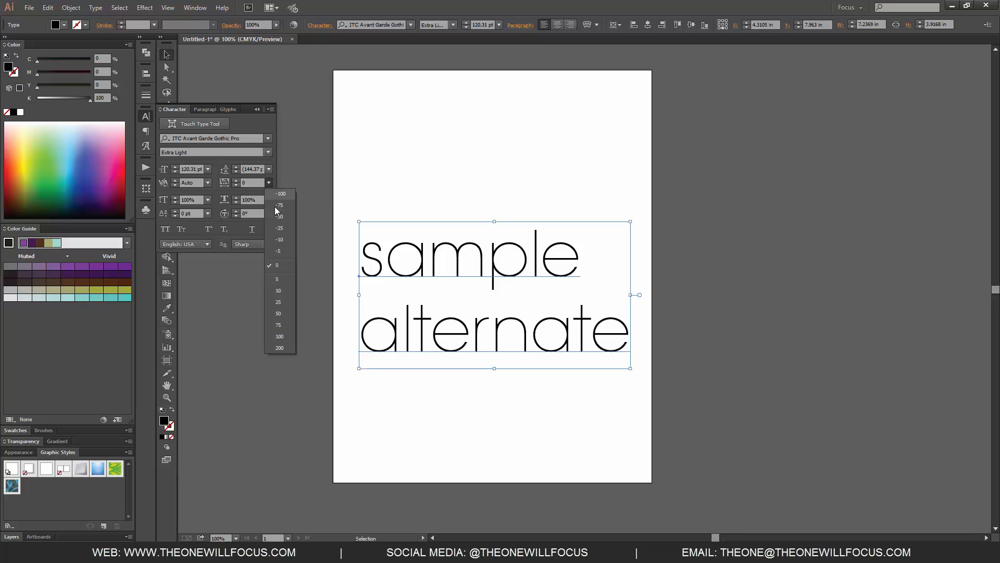
click(280, 194)
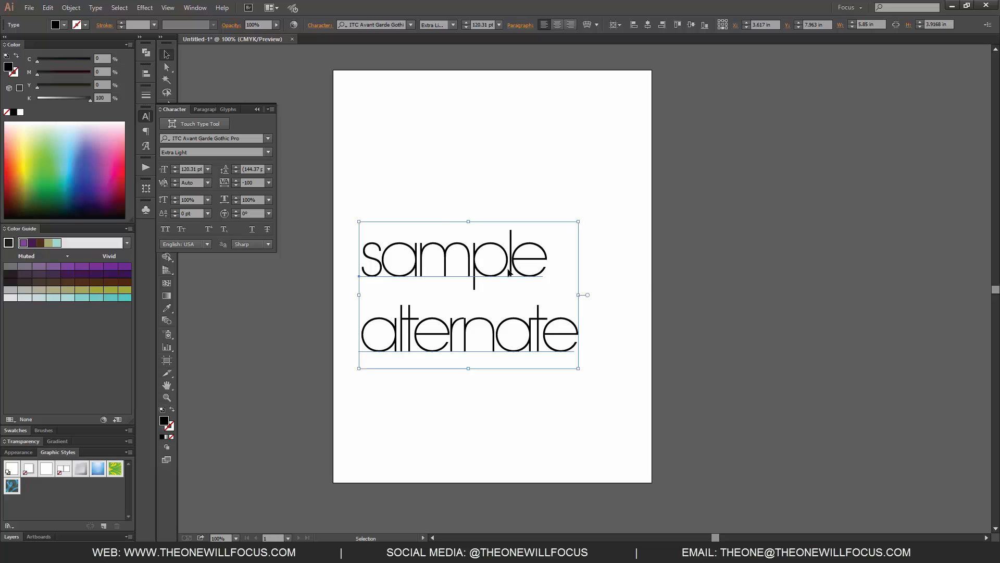
click(269, 183)
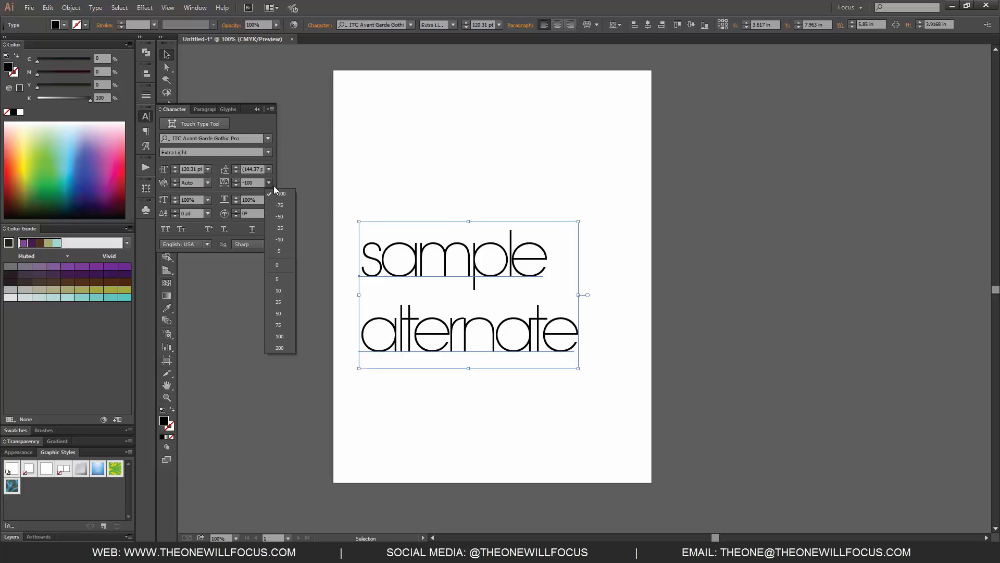
click(280, 265)
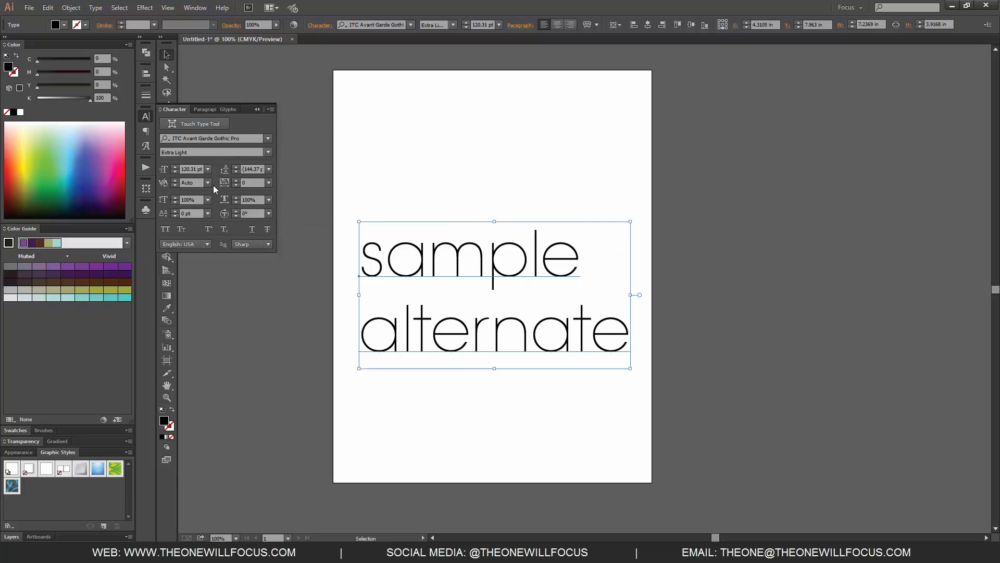
Step: Try a vertical scale of 113% and a horizontal scale of 104% on the text, restoring each to 100%
click(175, 198)
click(176, 203)
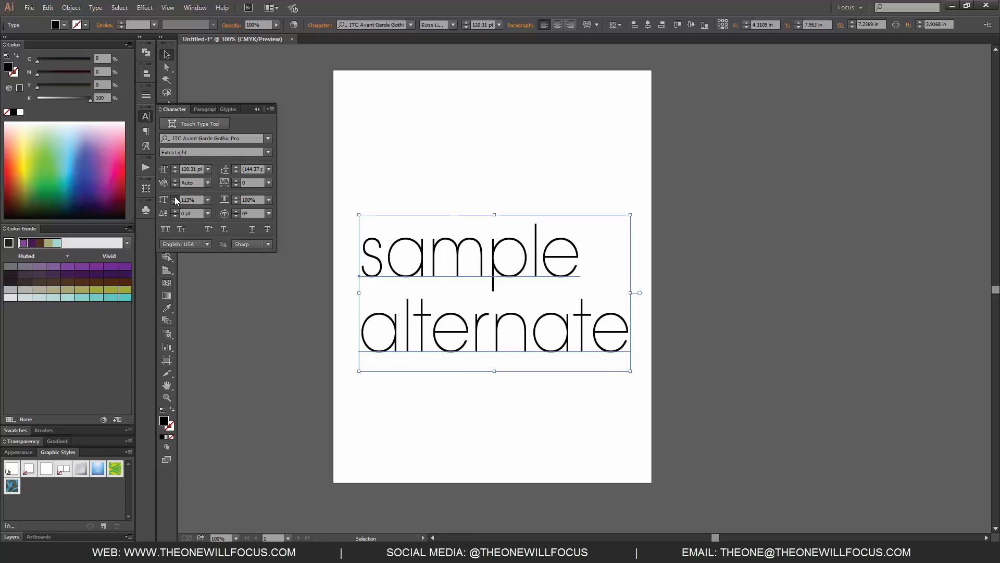
click(236, 198)
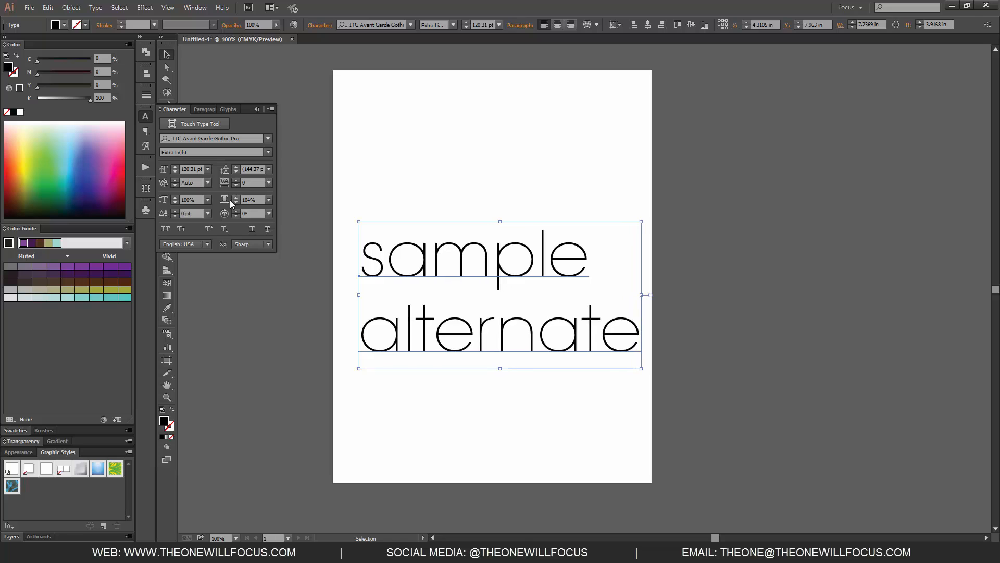
click(236, 202)
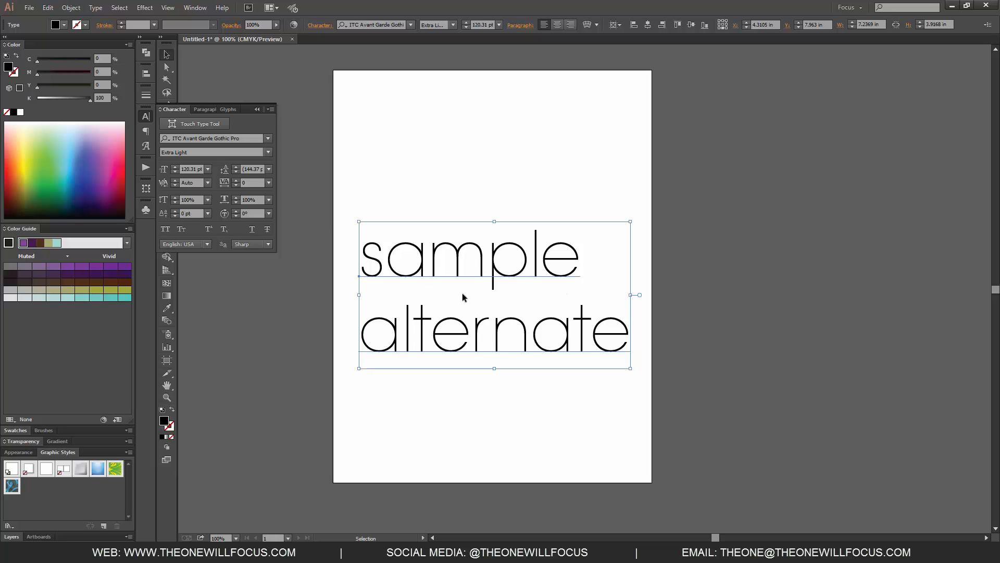
Step: Raise the baseline shift of the whole text to 7 pt and reset it to 0 pt
click(175, 211)
click(175, 211)
click(175, 211)
click(175, 211)
click(175, 211)
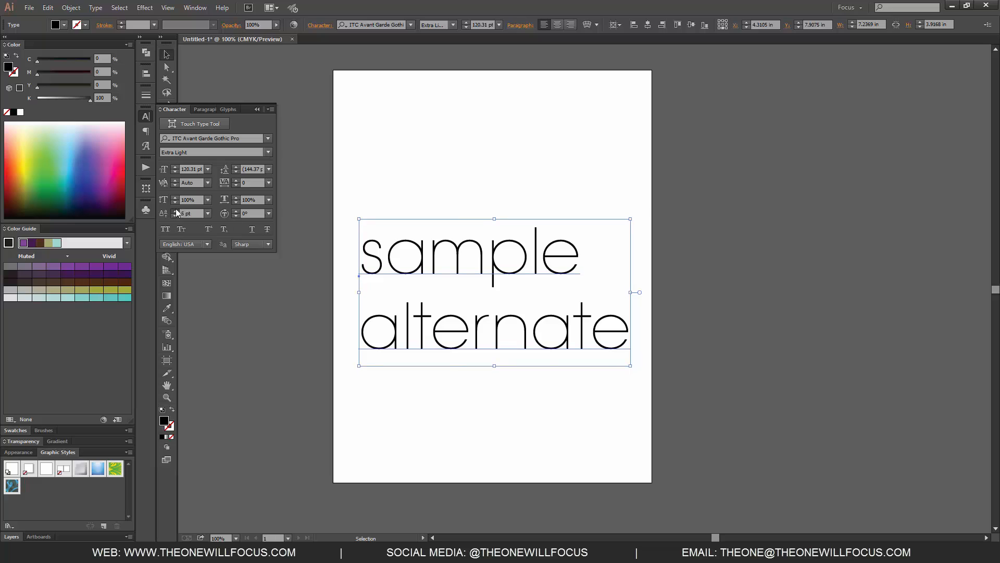
click(175, 211)
click(175, 215)
click(175, 215)
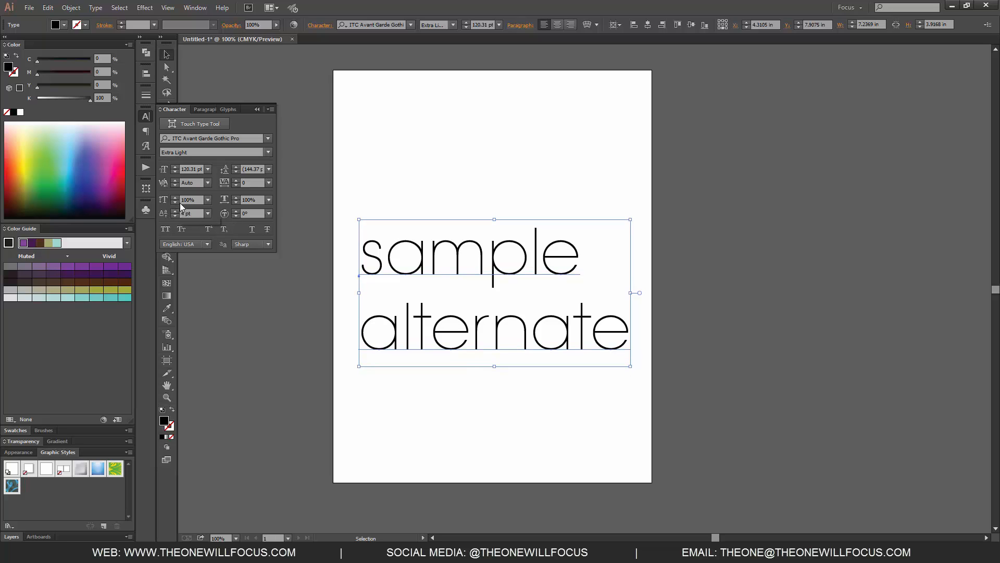
click(175, 211)
click(175, 211)
click(176, 211)
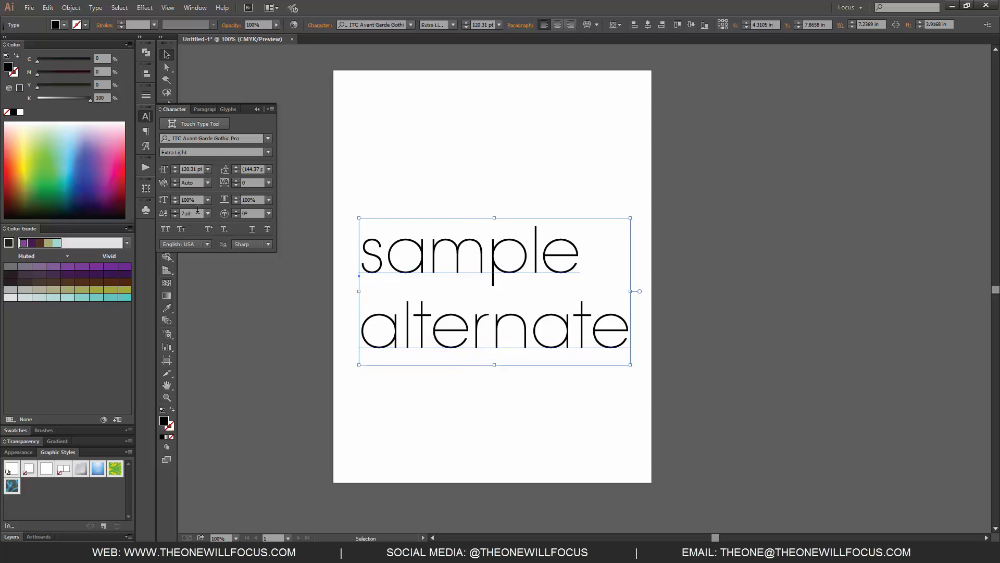
drag(199, 213, 160, 197)
text(0)
key(Tab)
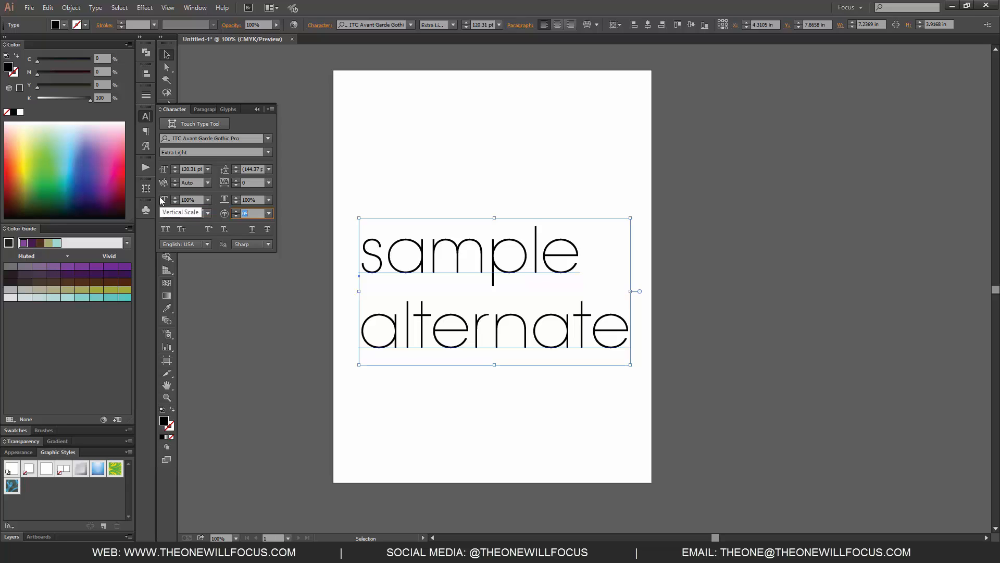
Step: Select only the word "alternate", raise its baseline shift to 10 pt and lower it back to 0 pt
double_click(628, 334)
double_click(628, 332)
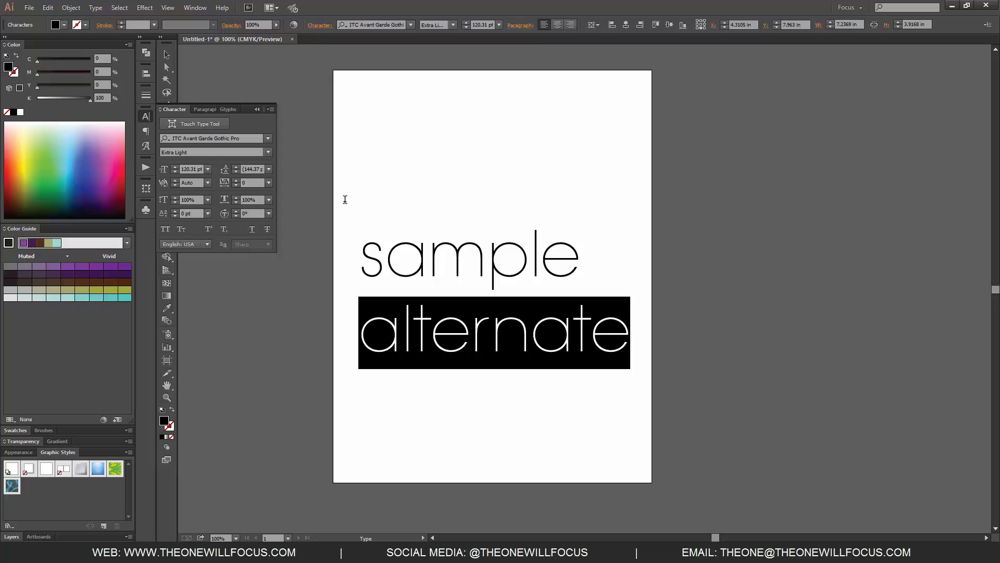
click(176, 211)
click(176, 211)
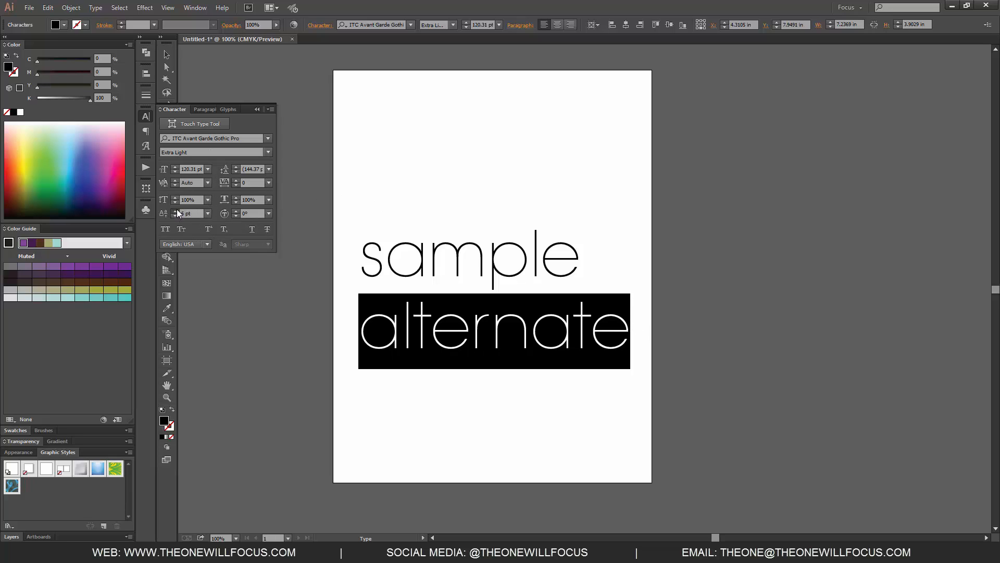
click(175, 211)
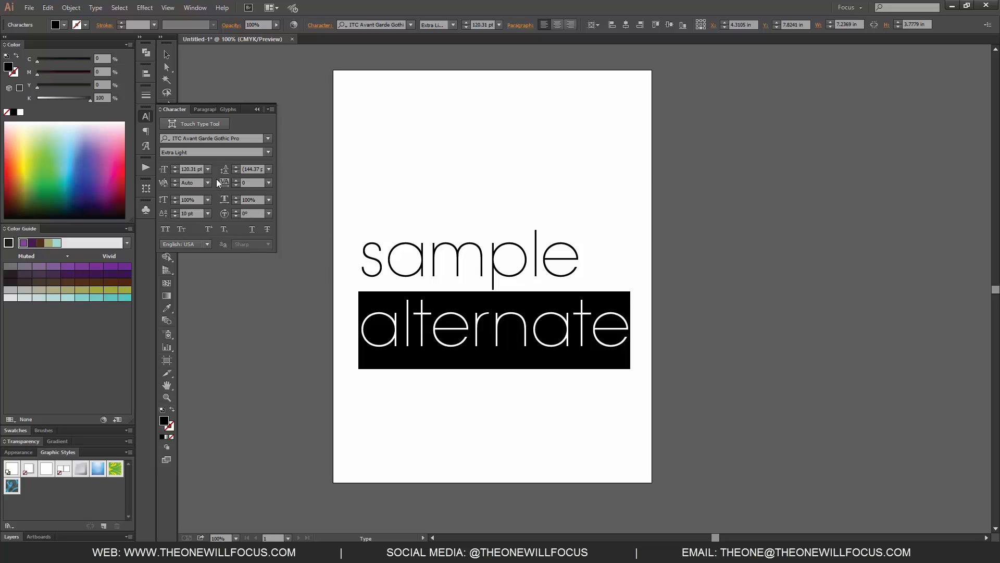
key(alt+shift+Down)
key(alt+shift+Down)
key(alt+shift+Down)
key(alt+shift+Down)
key(alt+shift+Down)
key(alt+shift+Down)
key(alt+shift+Down)
key(alt+shift+Down)
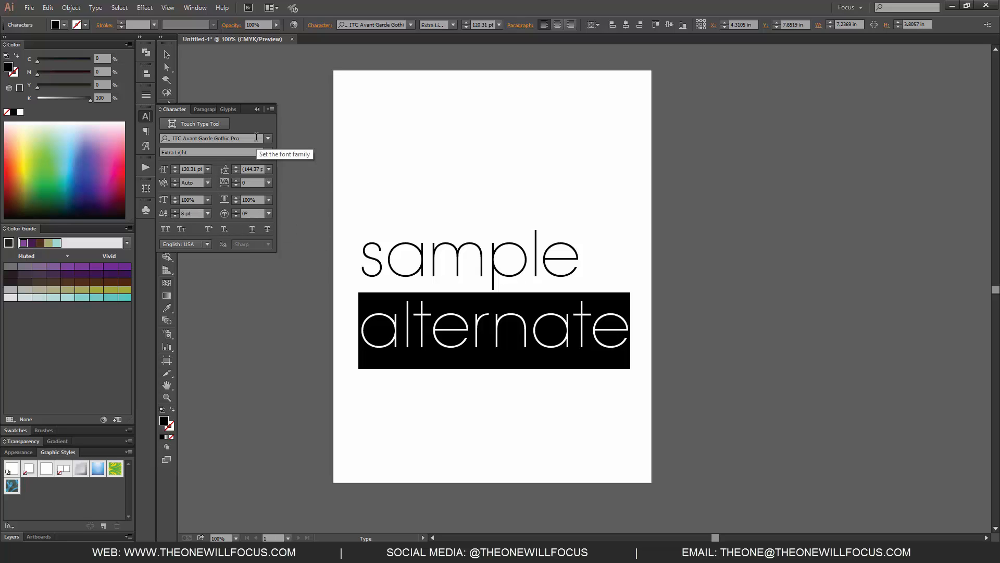
key(alt+shift+Down)
key(alt+shift+Down)
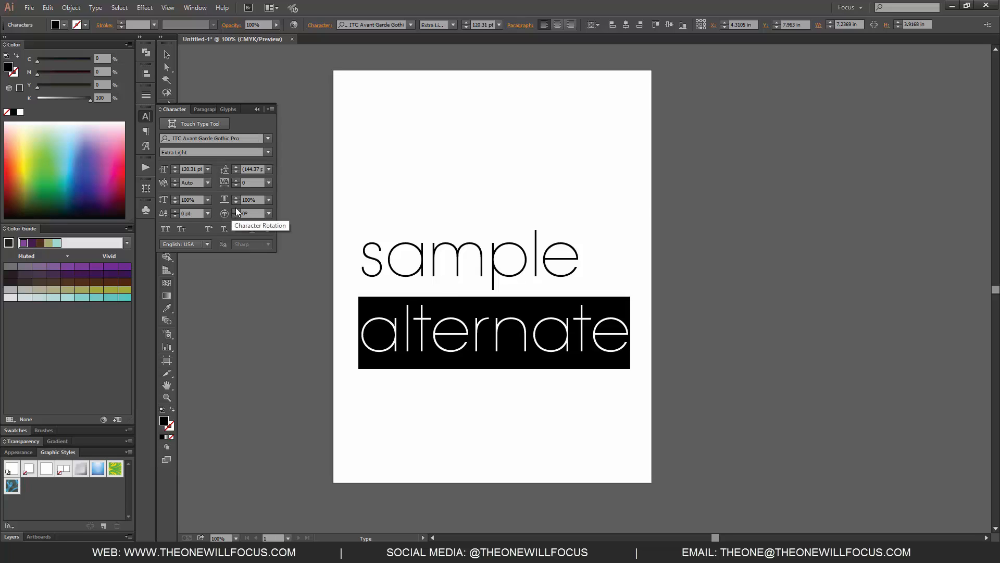
Step: Try a character rotation of 13° on the word "alternate" and return it to 0°
click(237, 211)
click(238, 210)
click(237, 210)
click(236, 210)
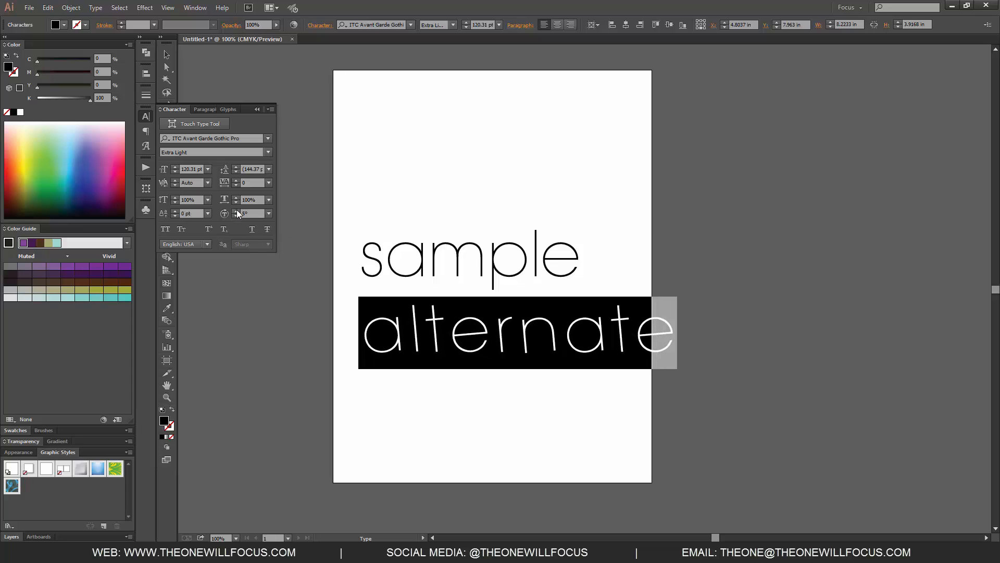
click(236, 210)
click(237, 210)
click(236, 209)
click(236, 209)
click(236, 209)
click(236, 209)
click(236, 210)
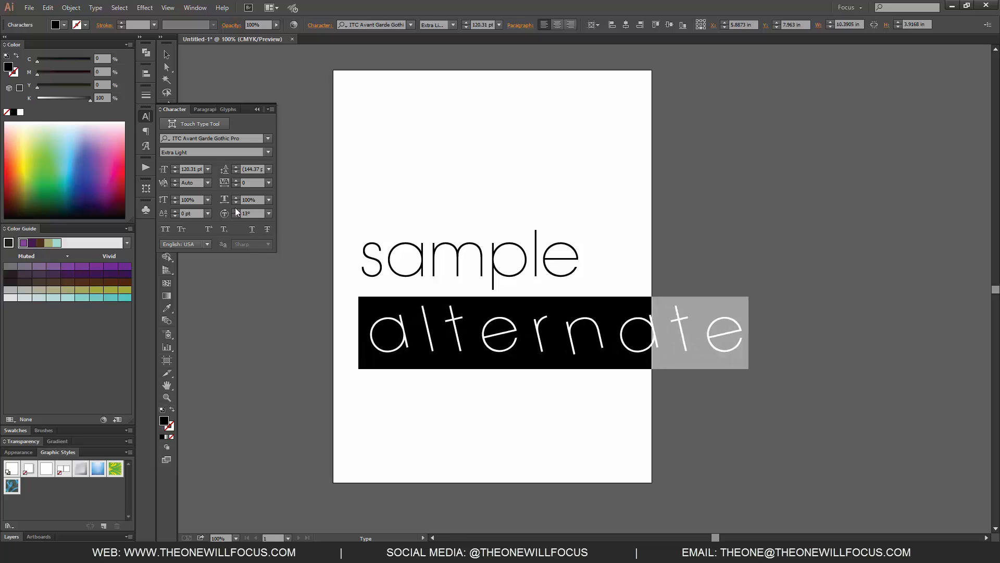
ctrl+click(225, 213)
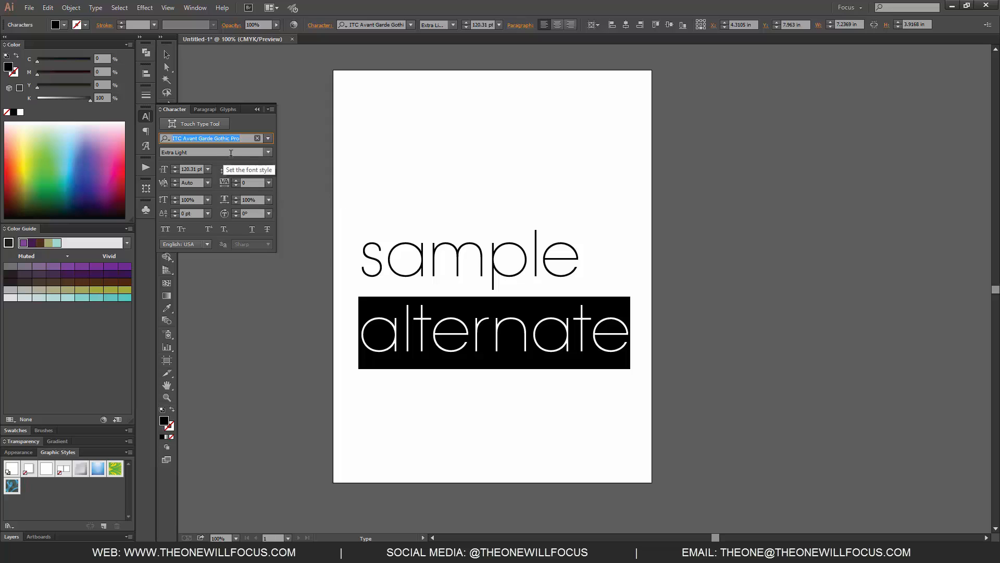
Step: Leave text editing, deselect everything, and select the whole text block, moving it slightly left
click(294, 121)
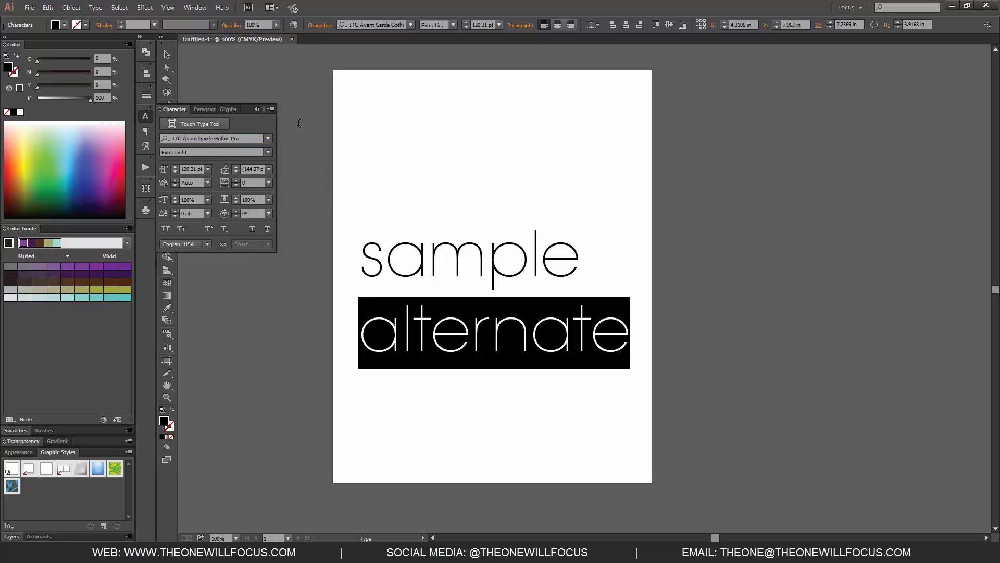
key(Escape)
click(386, 136)
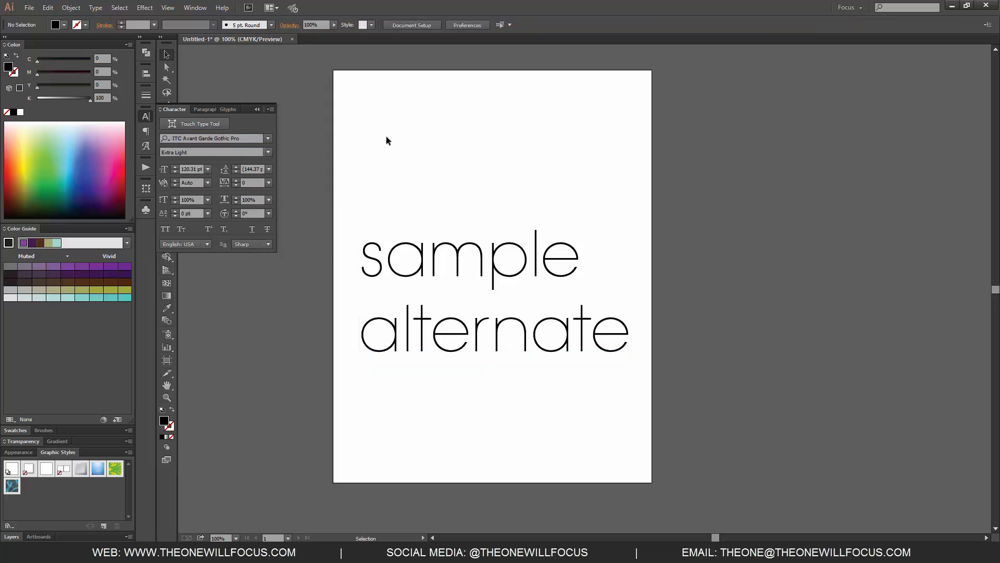
click(410, 263)
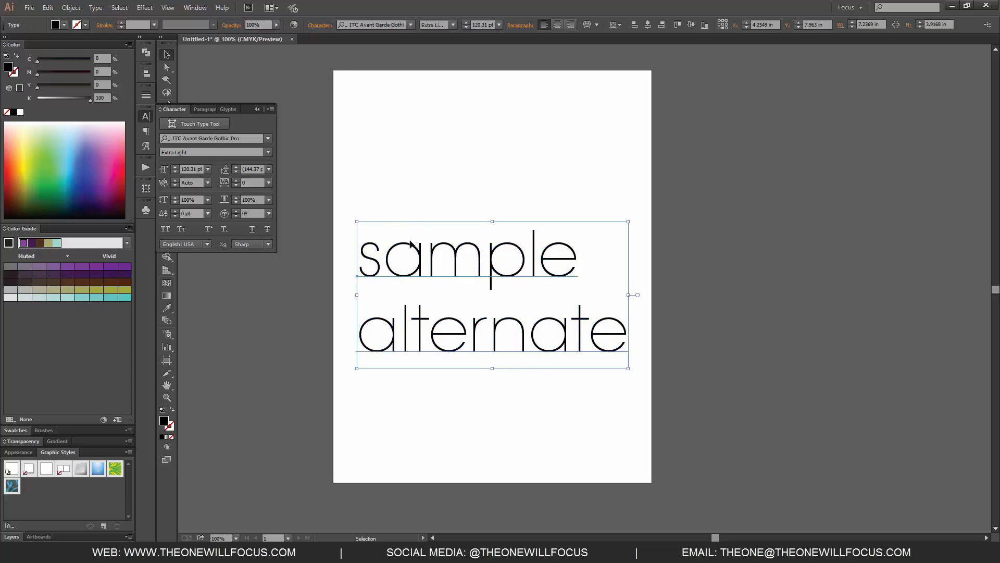
Step: Try the Strong anti-aliasing method on the text block and return it to Sharp
click(267, 244)
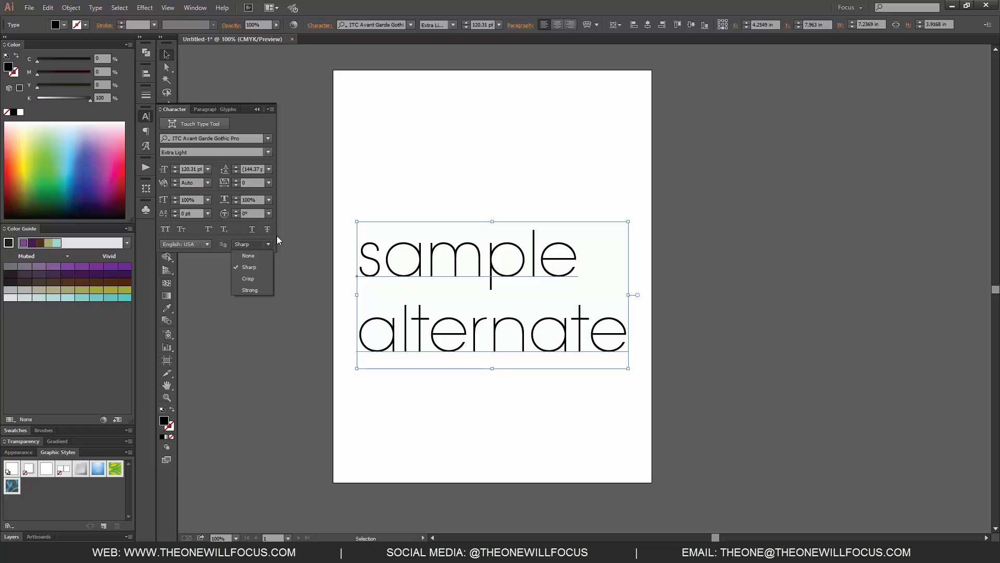
click(249, 290)
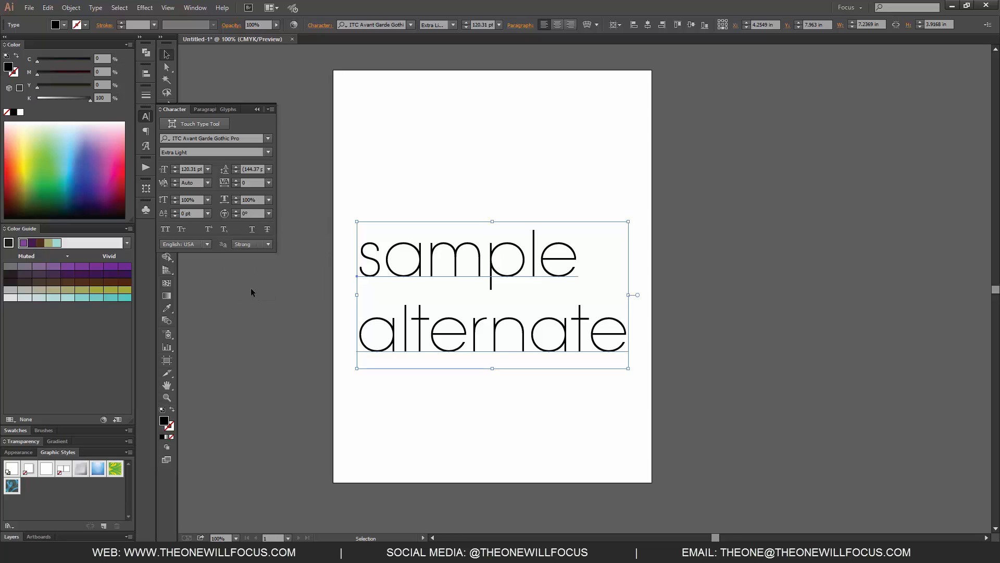
click(265, 244)
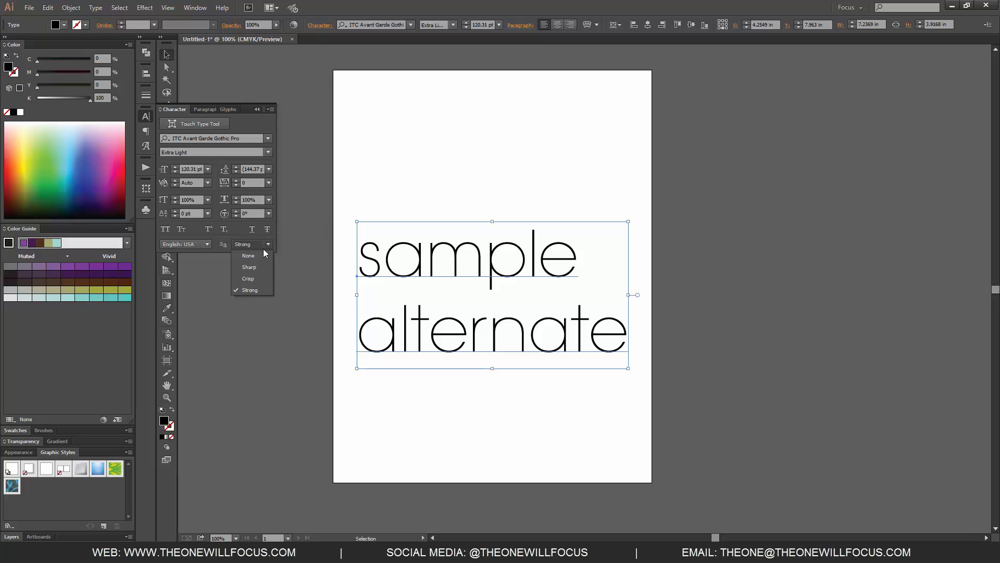
click(251, 268)
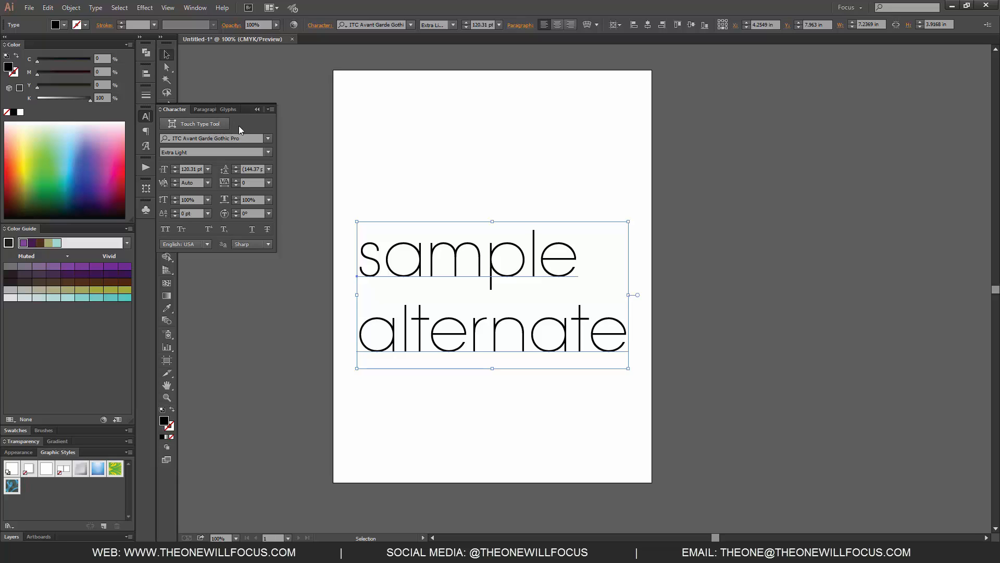
Step: Try the Touch Type tool on "sample": rescale the "m" to about 87% width and 56% height, and enlarge the "p"
click(225, 127)
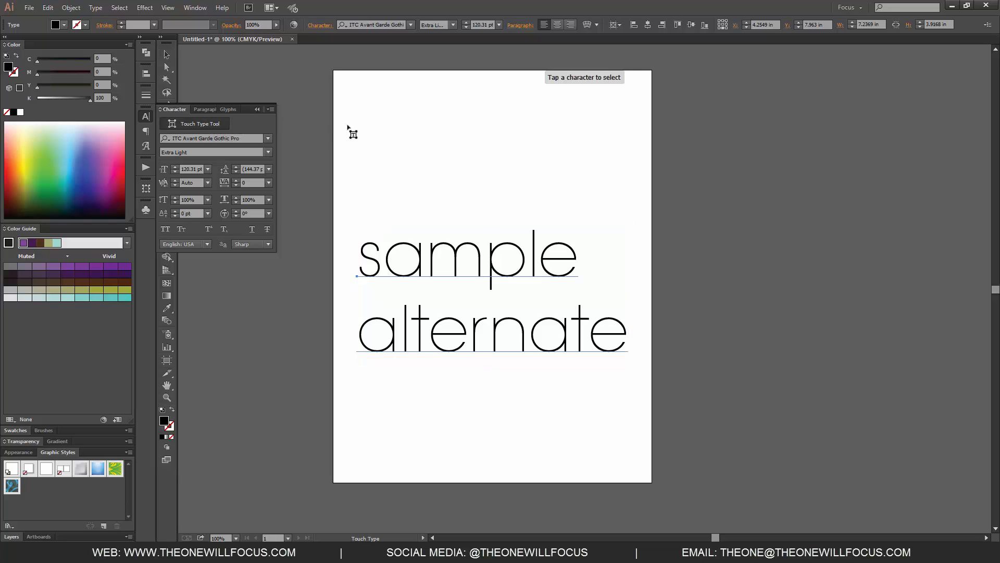
click(475, 265)
drag(485, 239, 524, 214)
drag(523, 281, 478, 281)
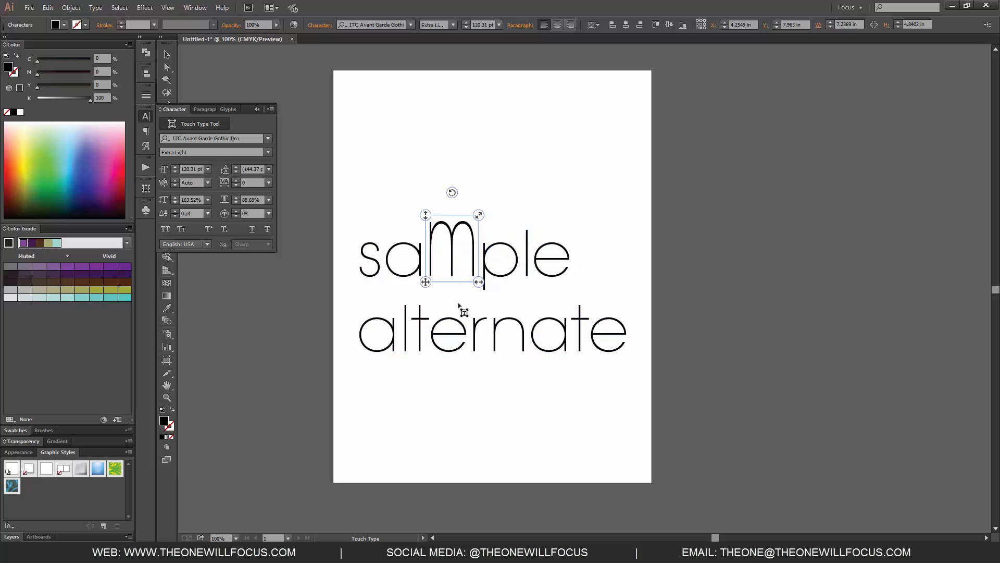
drag(427, 214, 426, 254)
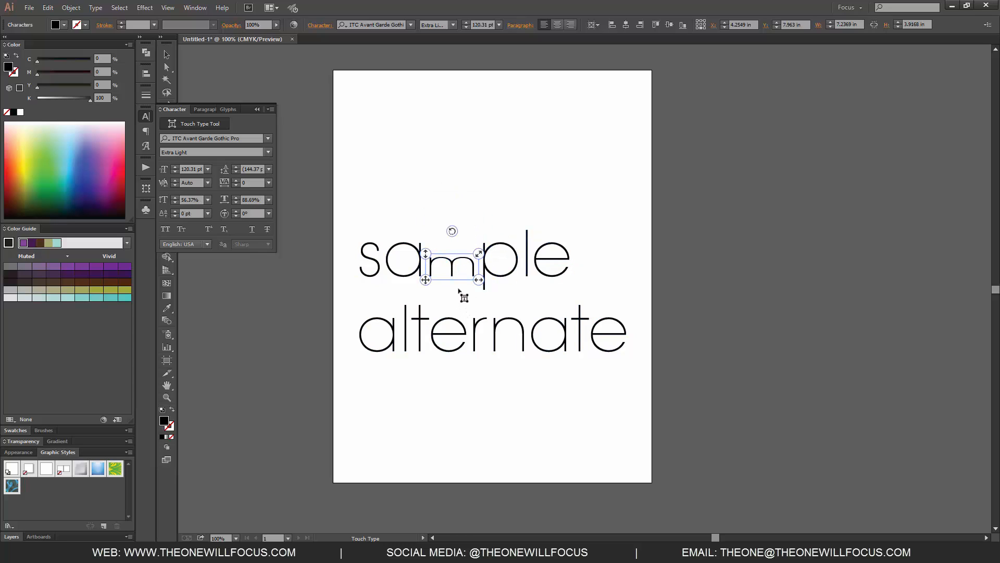
click(509, 256)
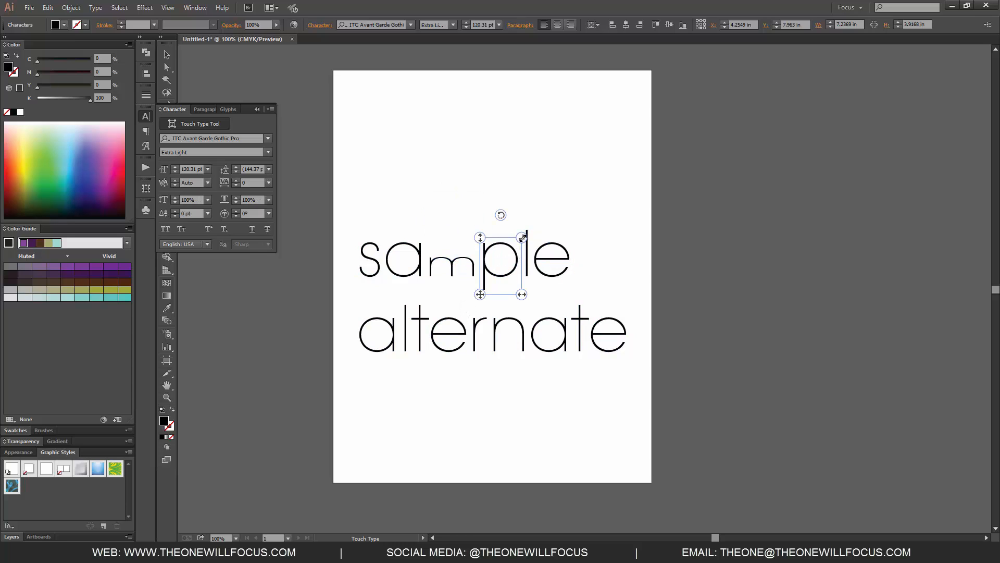
drag(523, 239, 570, 186)
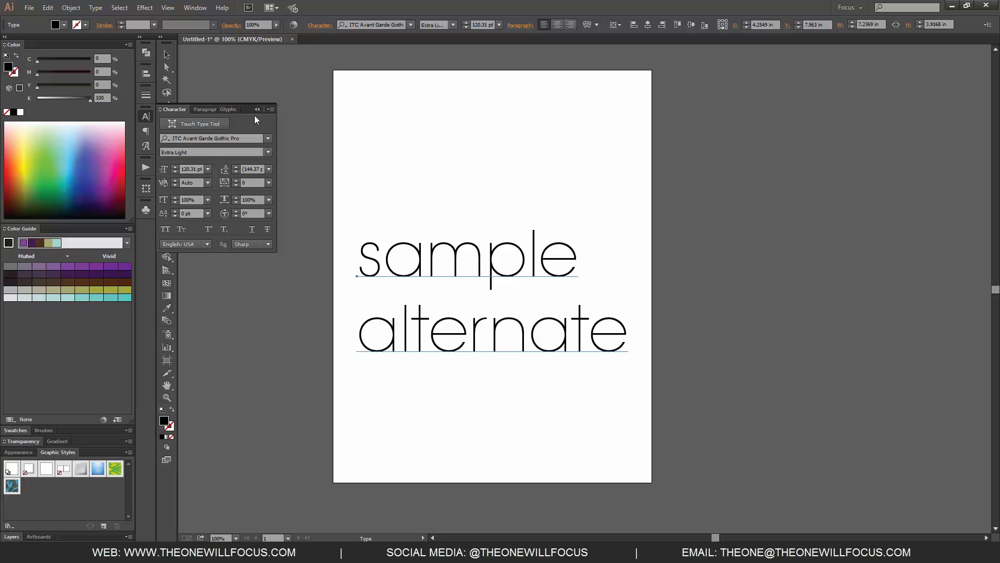
Step: Show the Paragraph settings and delete the "sample alternate" text, leaving text editing with an empty artboard
click(205, 110)
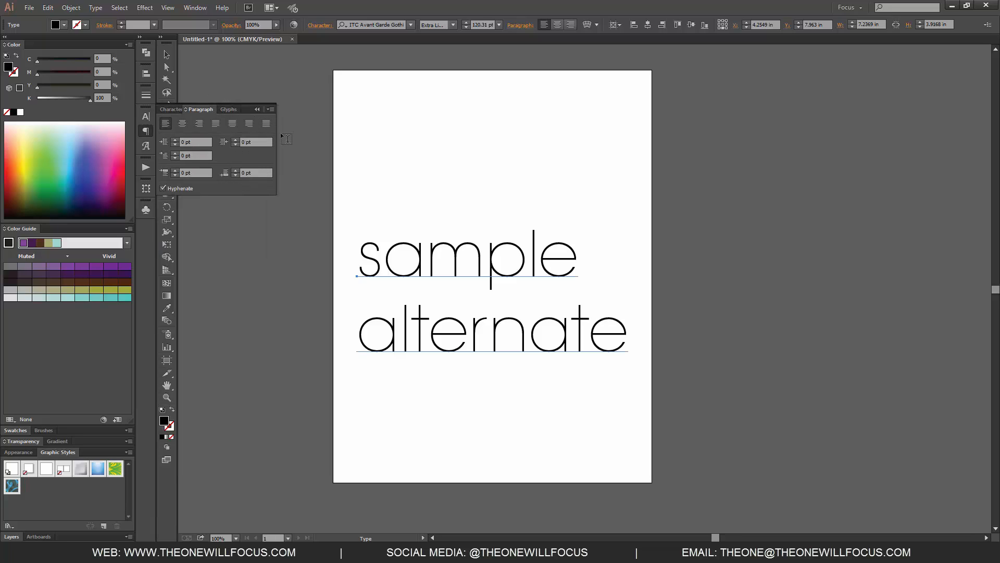
key(Delete)
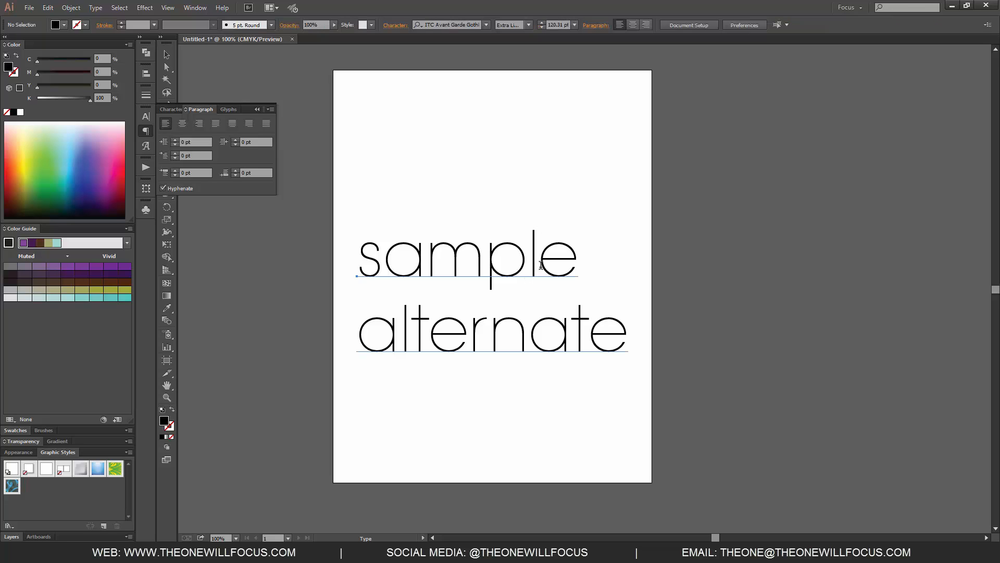
click(408, 214)
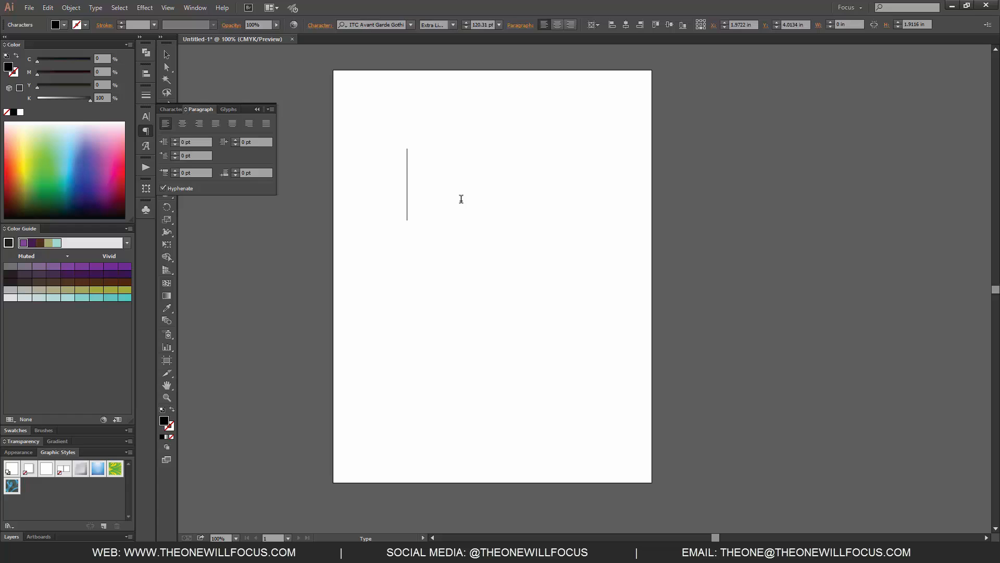
key(Escape)
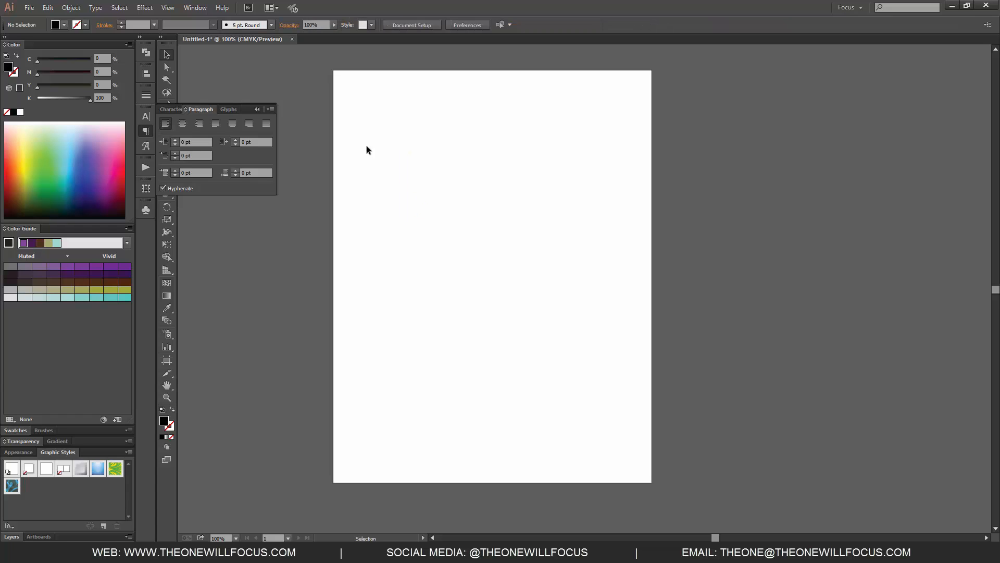
Step: Draw an area text frame about 4.94 by 5.83 in on the artboard and fill it with random 18 pt filler text
drag(372, 140, 606, 379)
key(t)
drag(402, 151, 588, 369)
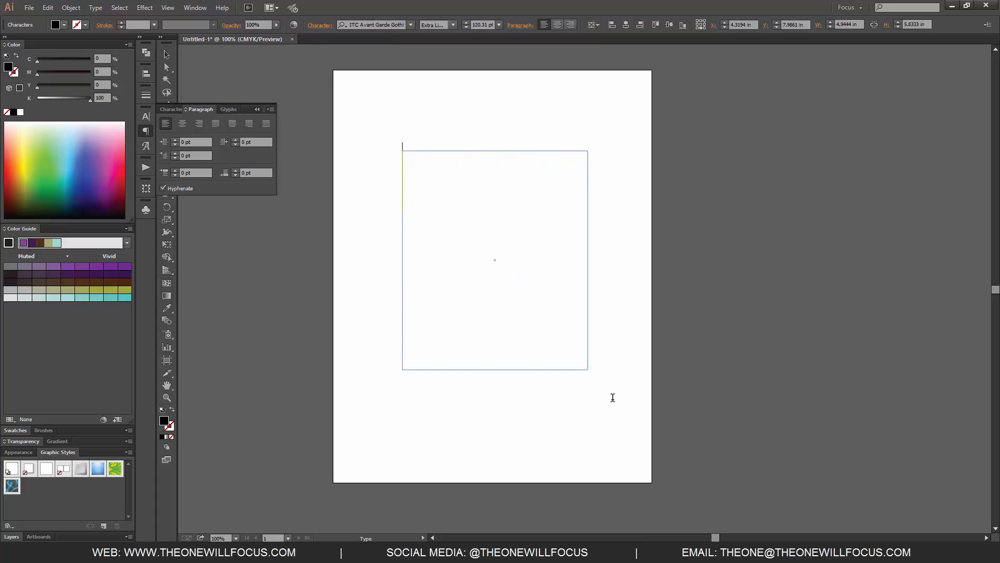
text(;lj;lakjd;lfkjasd;lkfj;dls)
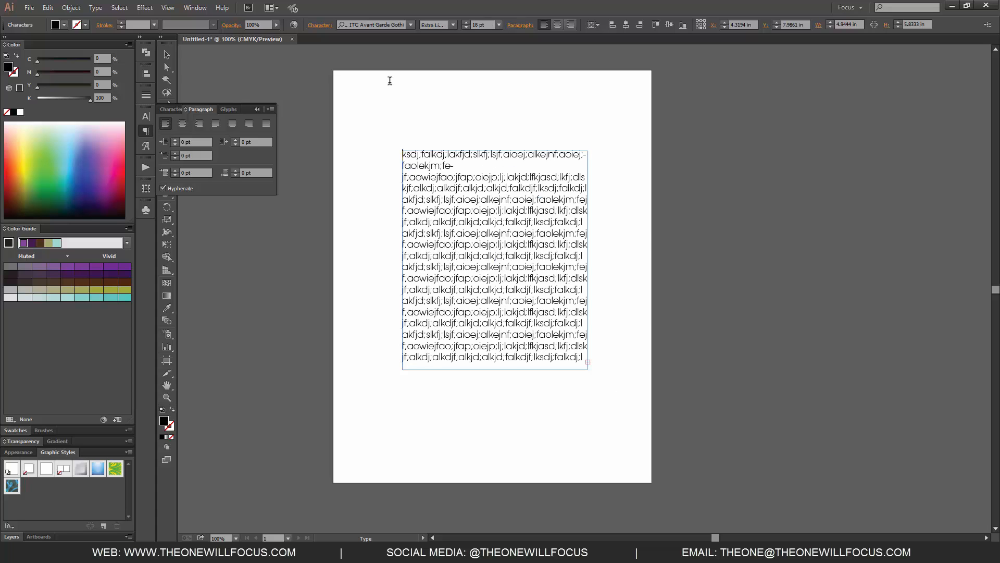
key(Delete)
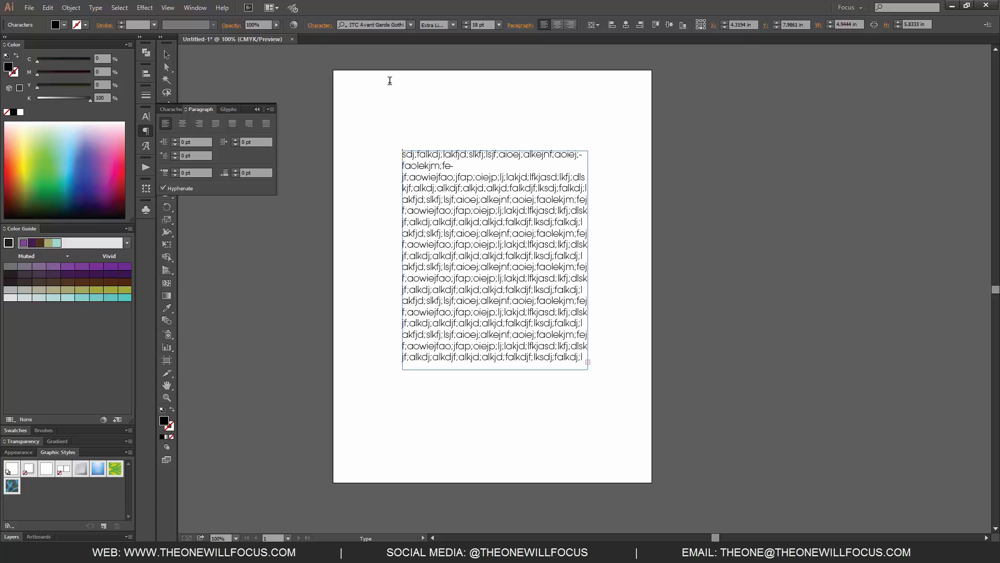
Step: Turn off hyphenation for all the filler text, then leave text editing and nudge the frame slightly up
drag(525, 244, 516, 255)
key(ctrl+a)
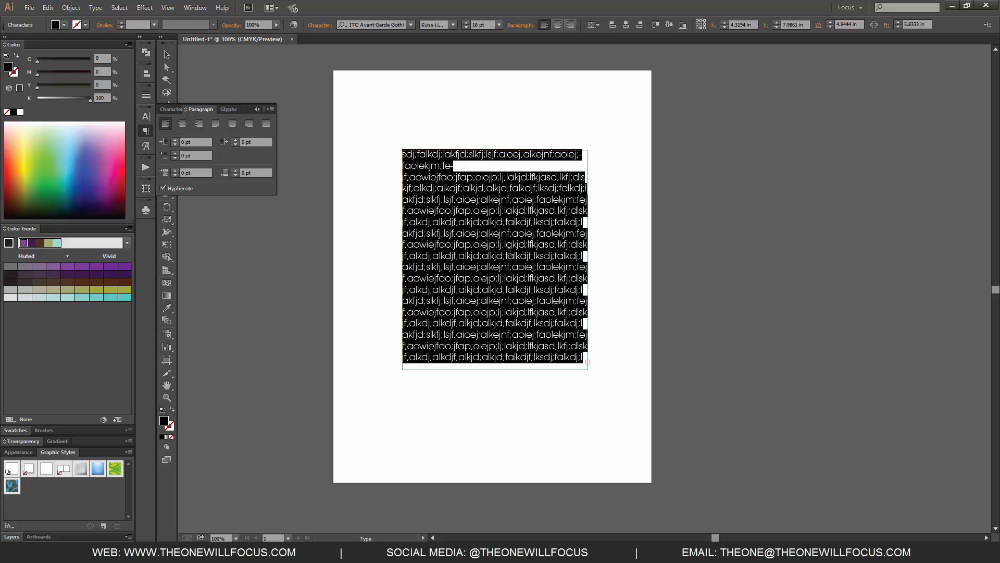
click(163, 188)
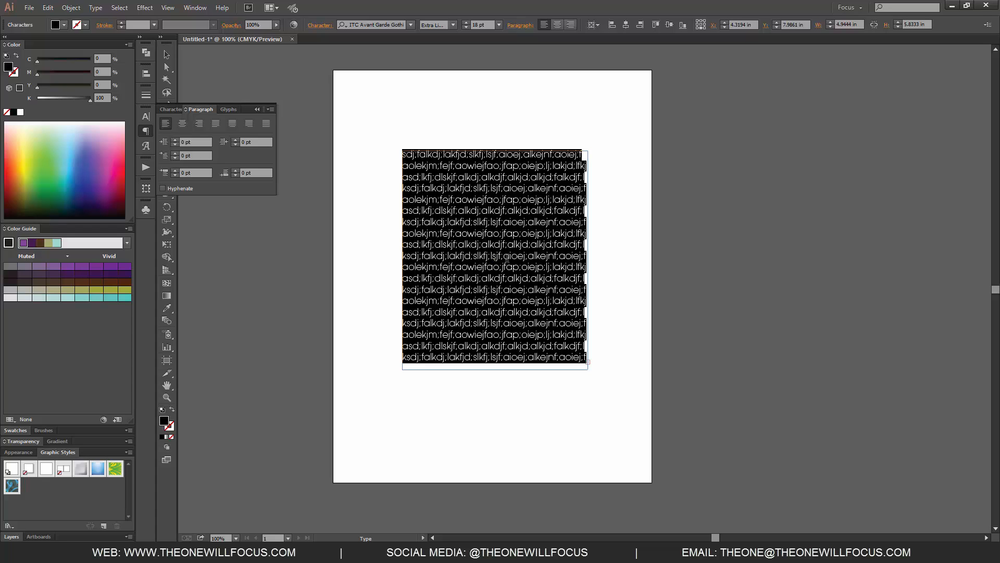
key(Escape)
click(477, 191)
drag(477, 191, 477, 188)
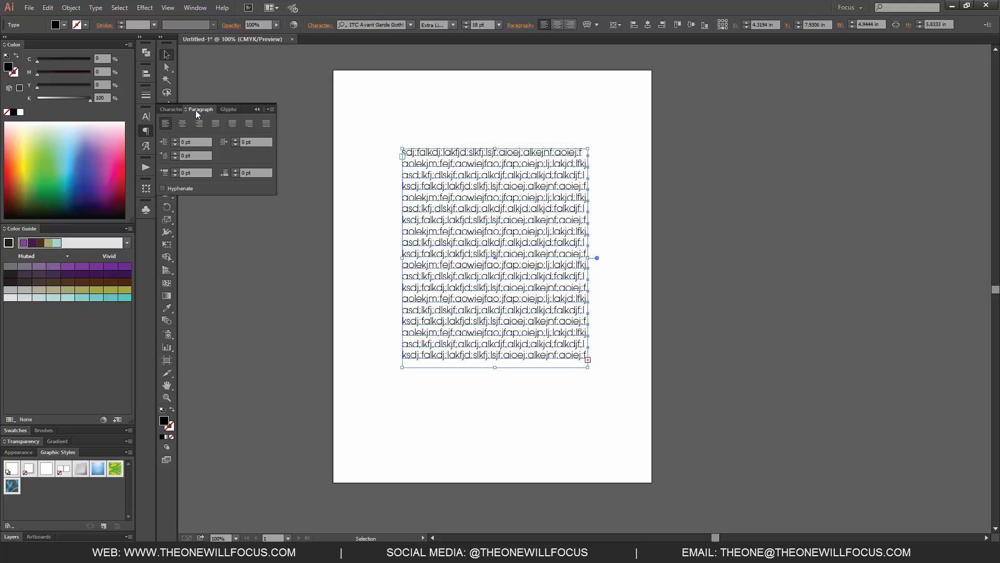
Step: Center the paragraph and lengthen its text frame to about 9.03 in tall, moving the frame up the page
click(182, 123)
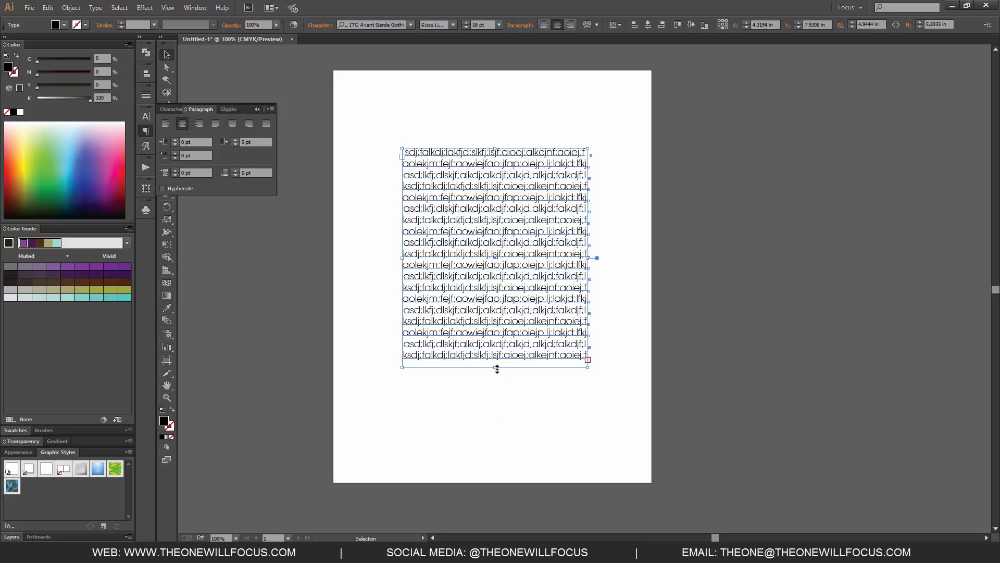
drag(495, 369, 495, 487)
drag(572, 360, 572, 309)
Step: Try the paragraph alignments in turn: left, center, right, justified with last line left, centered and right, and justify all lines
click(167, 122)
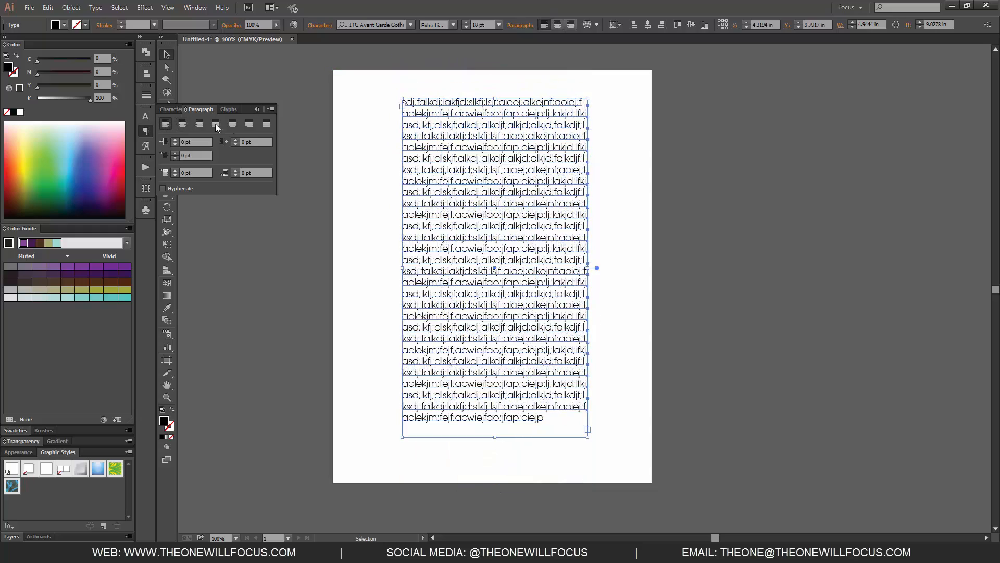
click(182, 125)
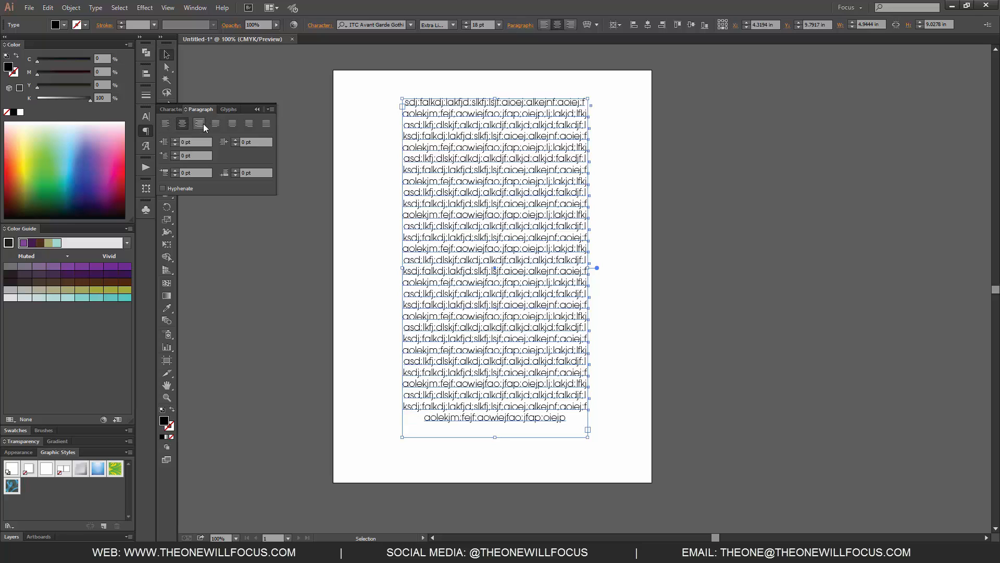
click(199, 124)
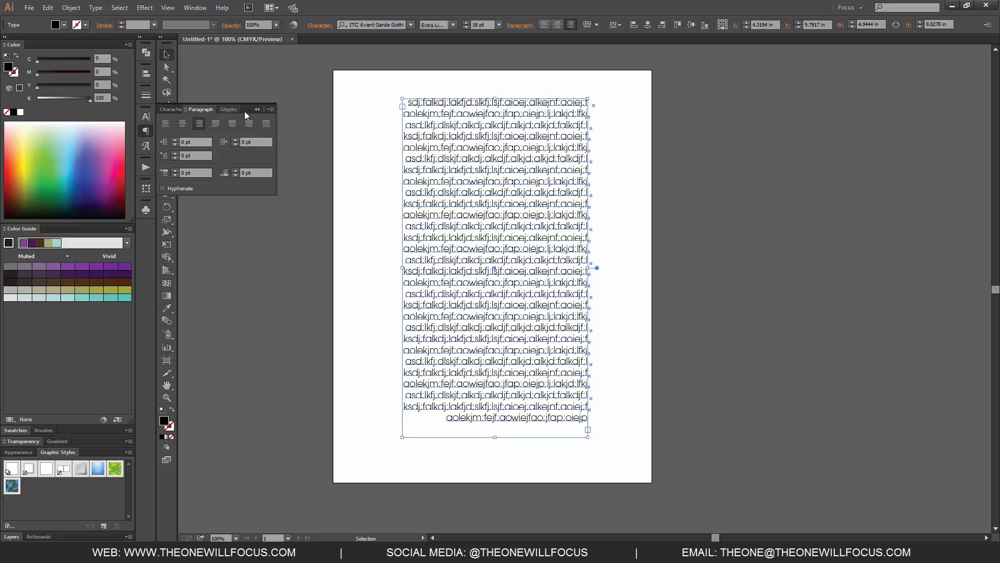
click(216, 124)
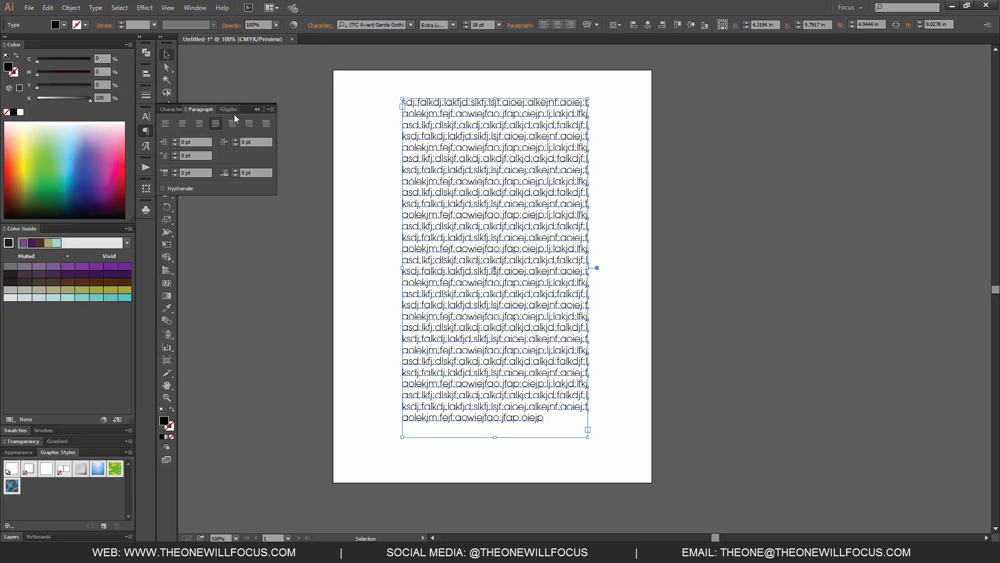
click(233, 124)
click(250, 123)
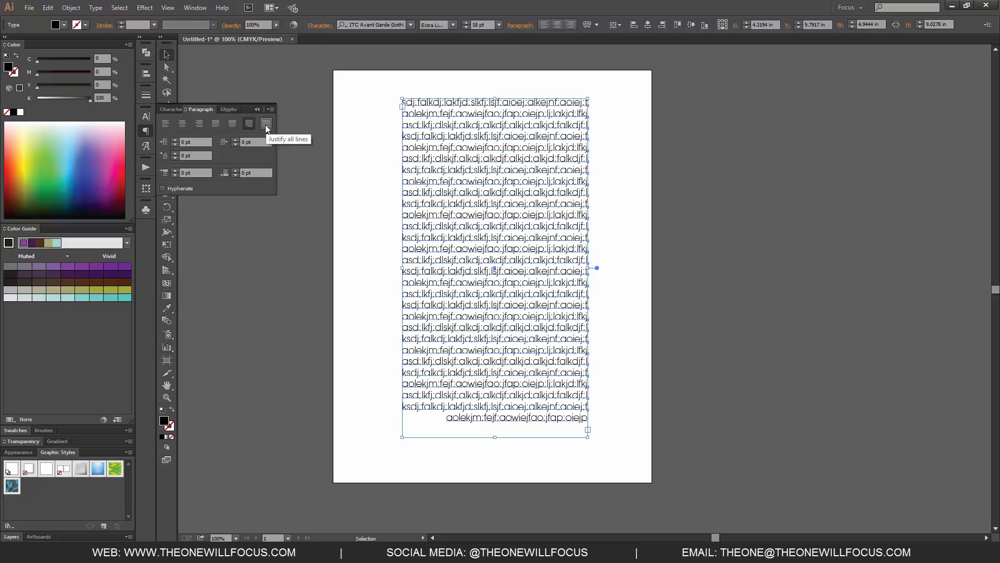
click(266, 124)
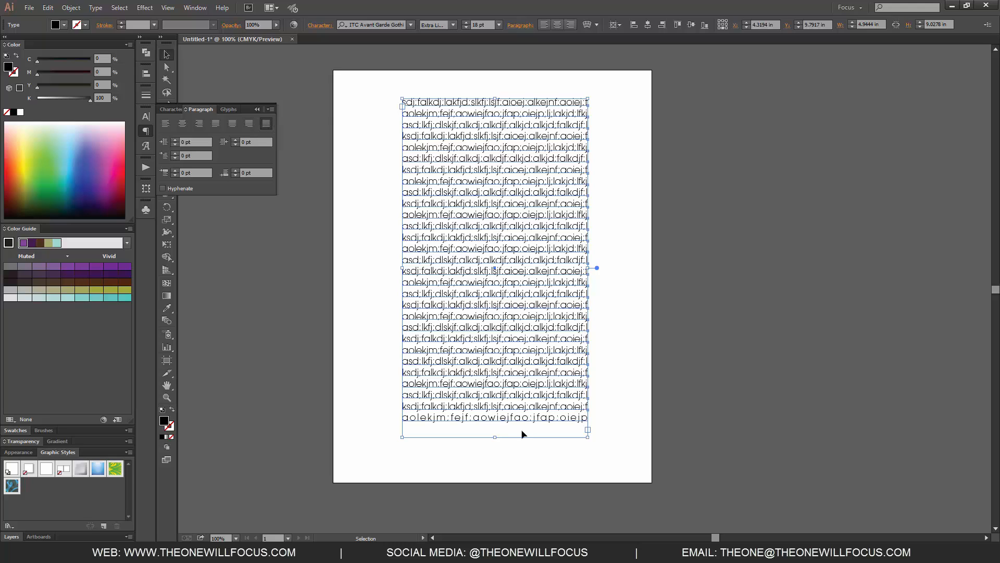
Step: Deselect the text to view the justified lines, reselect the frame and align the paragraph left
click(630, 410)
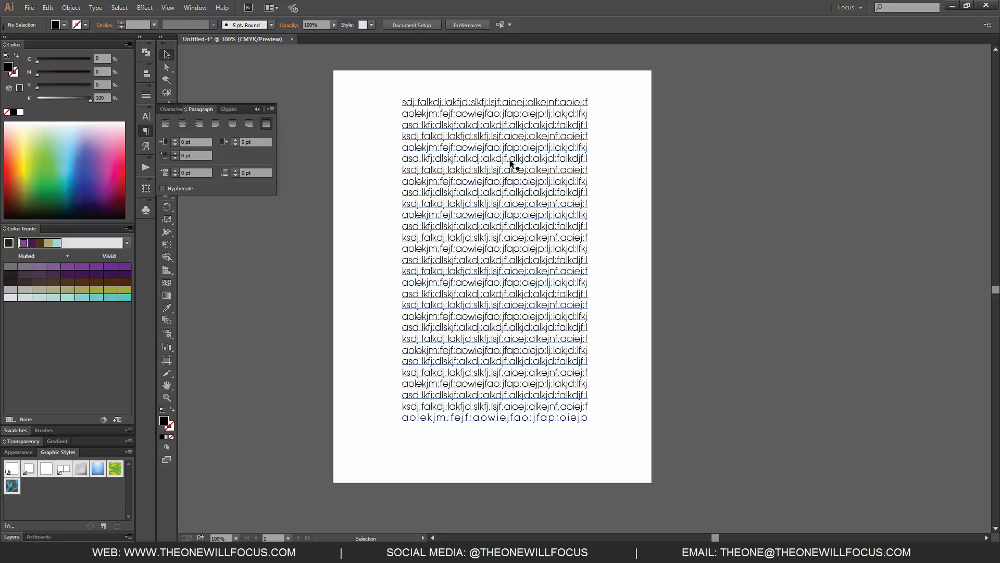
click(487, 163)
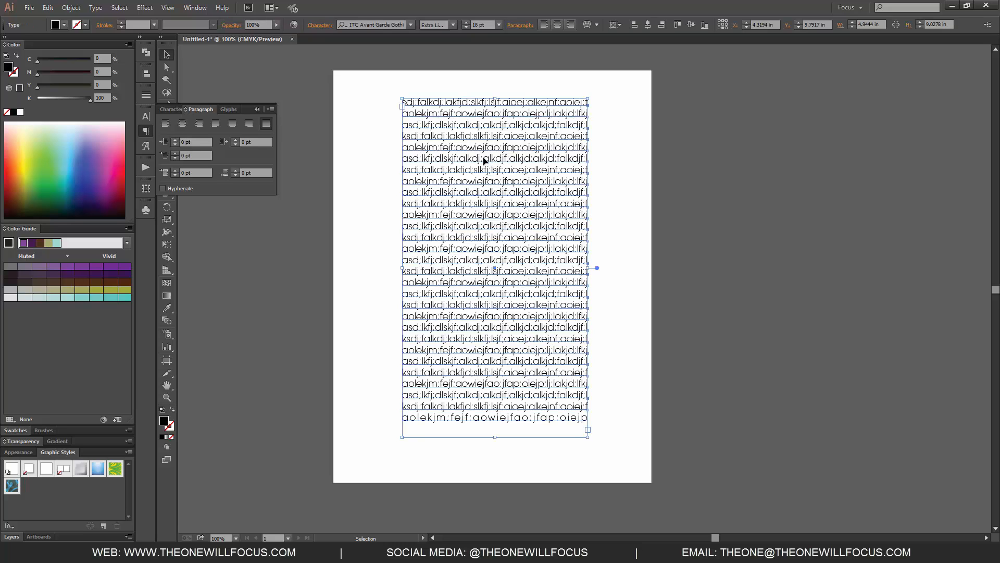
click(170, 121)
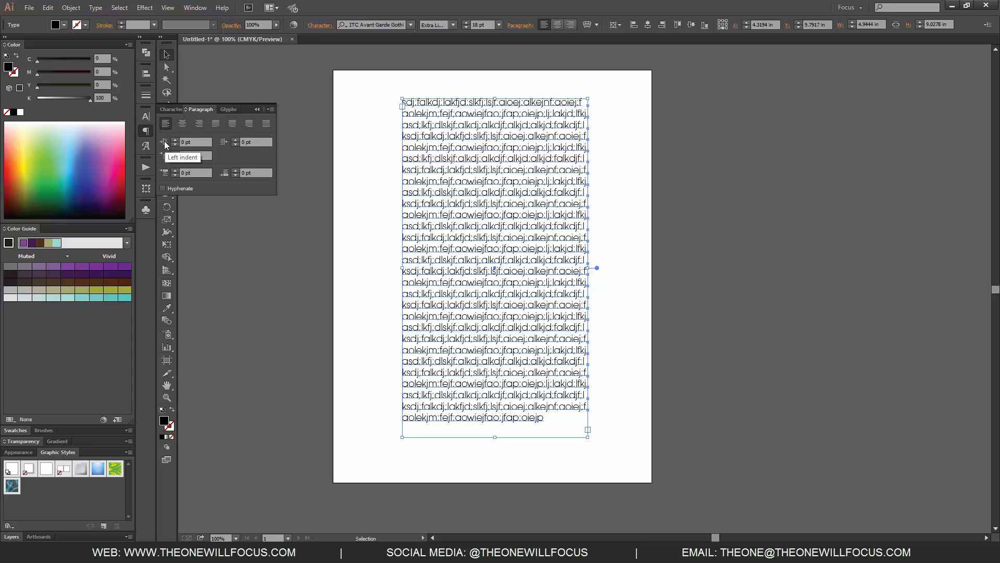
Step: Set the paragraph's left indent to 9 pt and its right indent to 5 pt
click(175, 139)
click(175, 140)
click(175, 139)
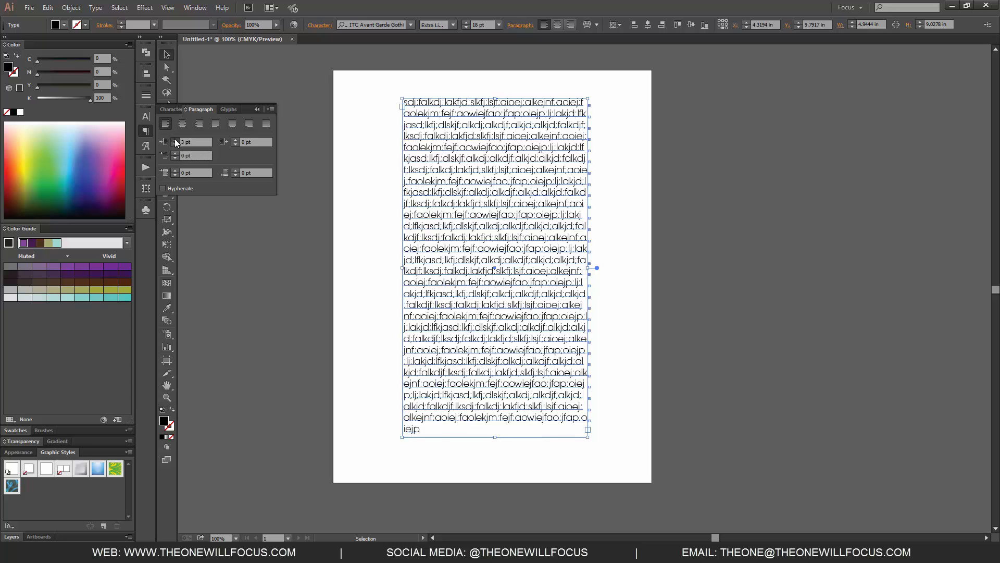
click(175, 140)
click(175, 139)
click(175, 139)
click(175, 139)
click(175, 139)
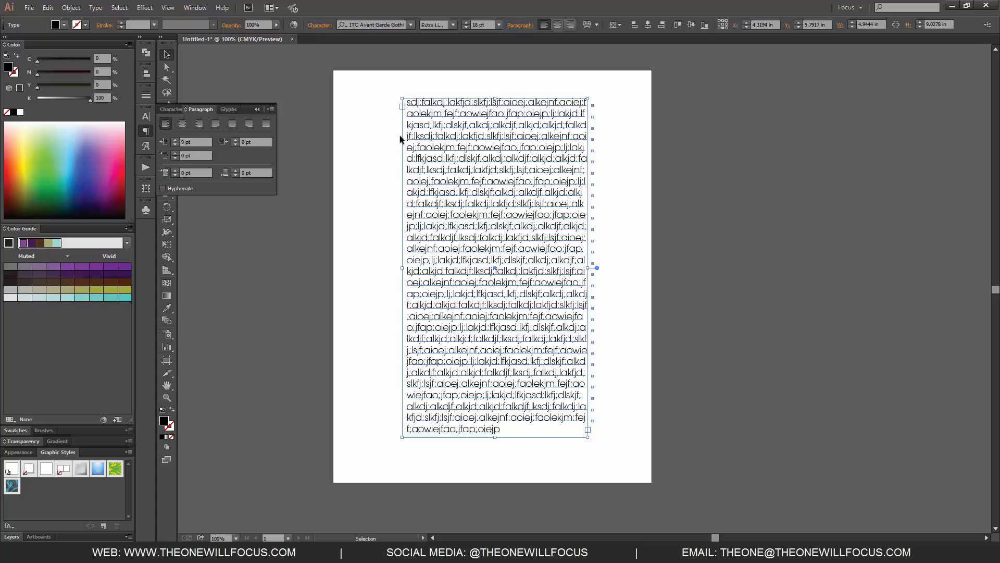
click(235, 140)
click(235, 139)
click(236, 140)
click(236, 140)
click(236, 140)
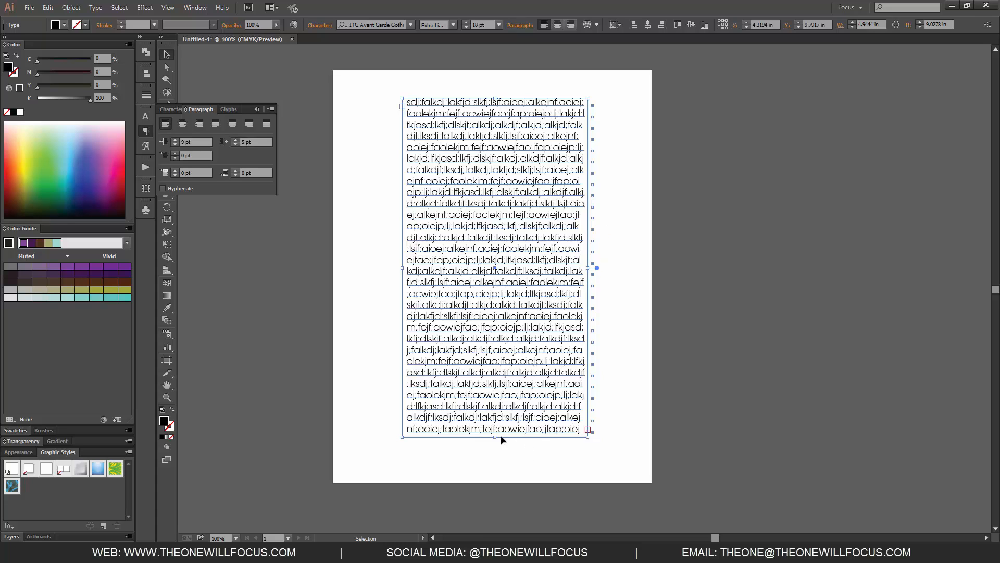
Step: Lengthen the text frame to about 10.03 in tall and set the first-line left indent to 9 pt
drag(495, 437, 495, 474)
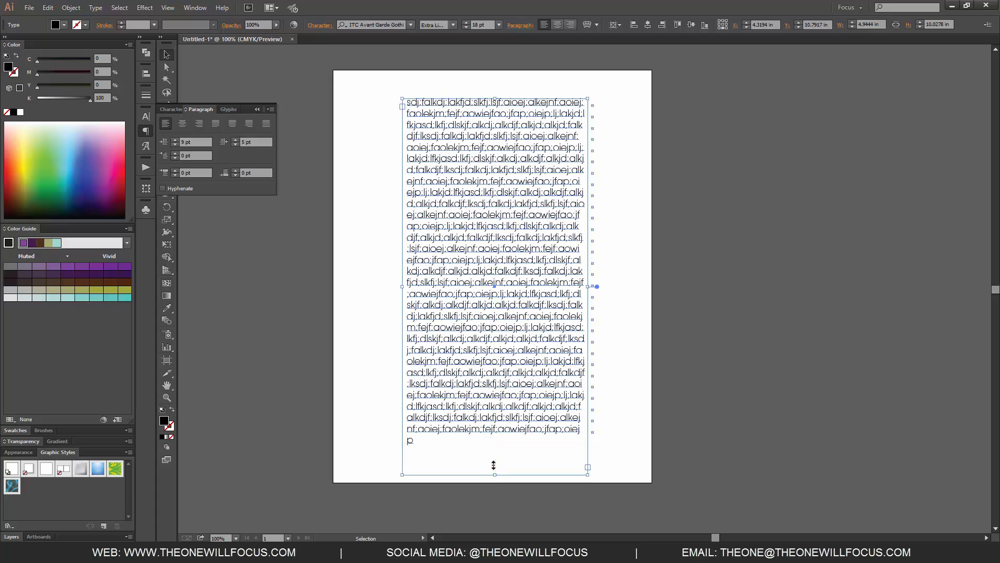
click(176, 153)
click(175, 153)
click(175, 153)
click(176, 153)
click(175, 153)
click(175, 153)
click(176, 154)
click(175, 153)
click(176, 153)
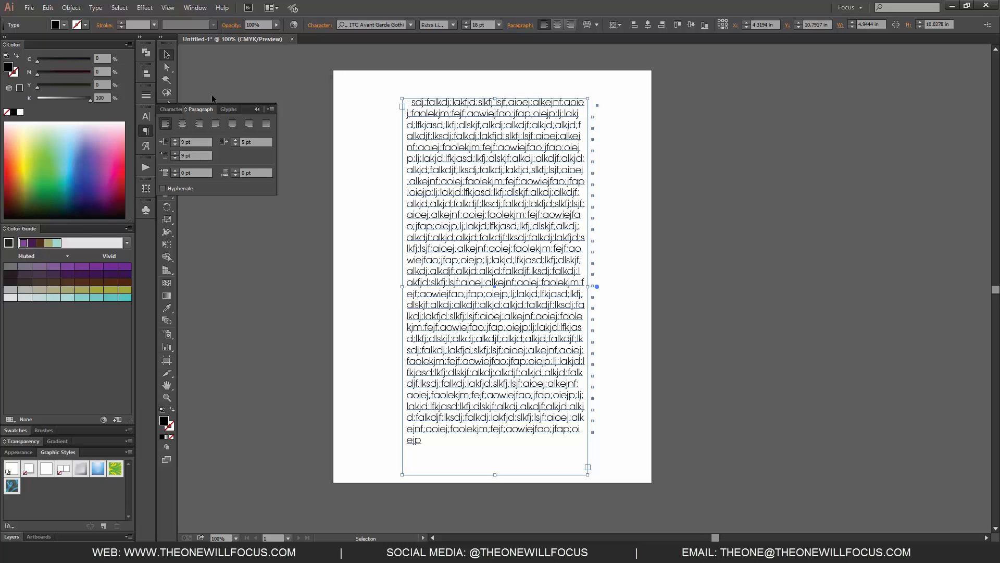
Step: Reset the area text's left and right indents to 0 pt
click(176, 144)
click(176, 144)
click(188, 140)
text(0)
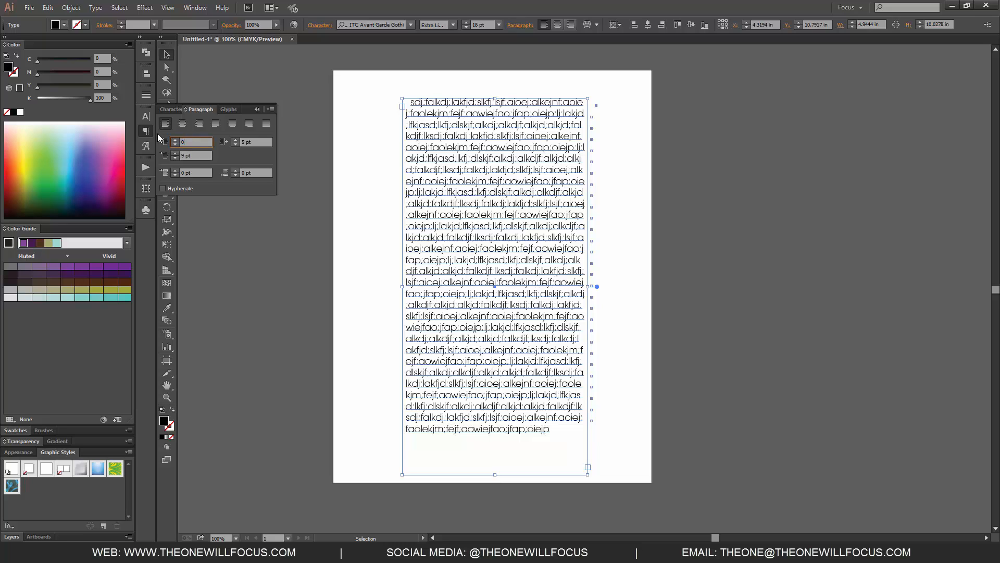
key(Tab)
text(0)
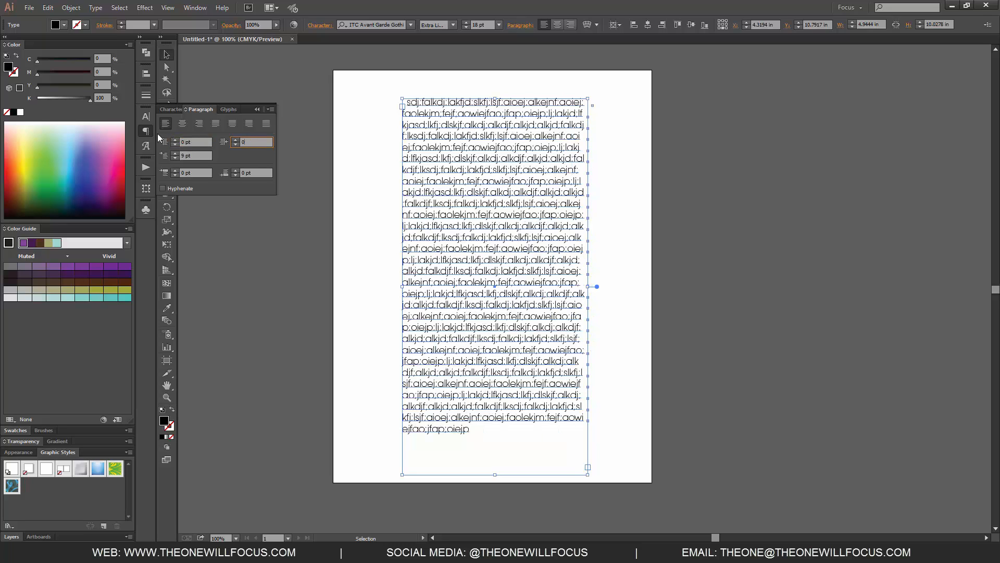
Step: Set the paragraph's first-line left indent to 29 pt
key(Tab)
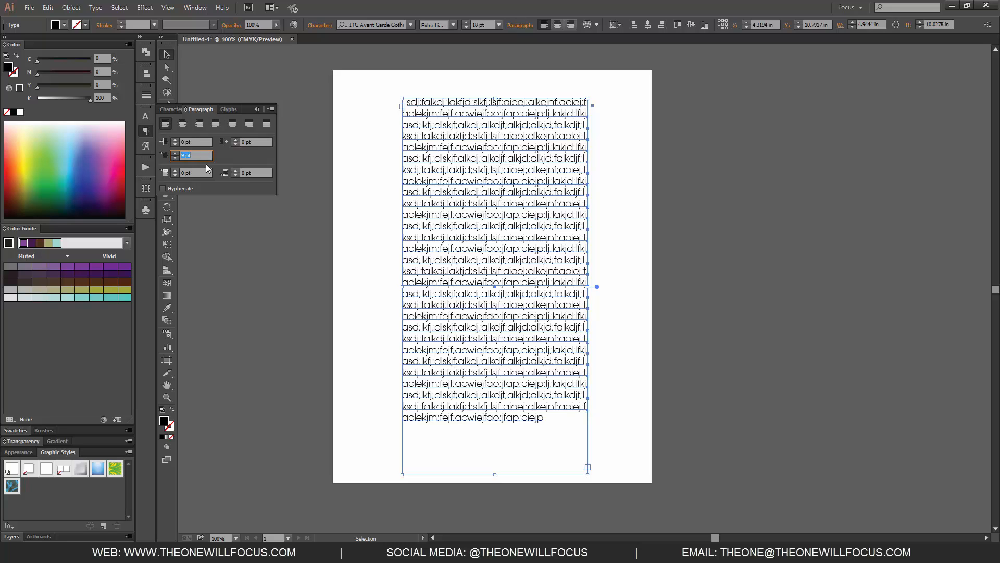
text(29)
key(Tab)
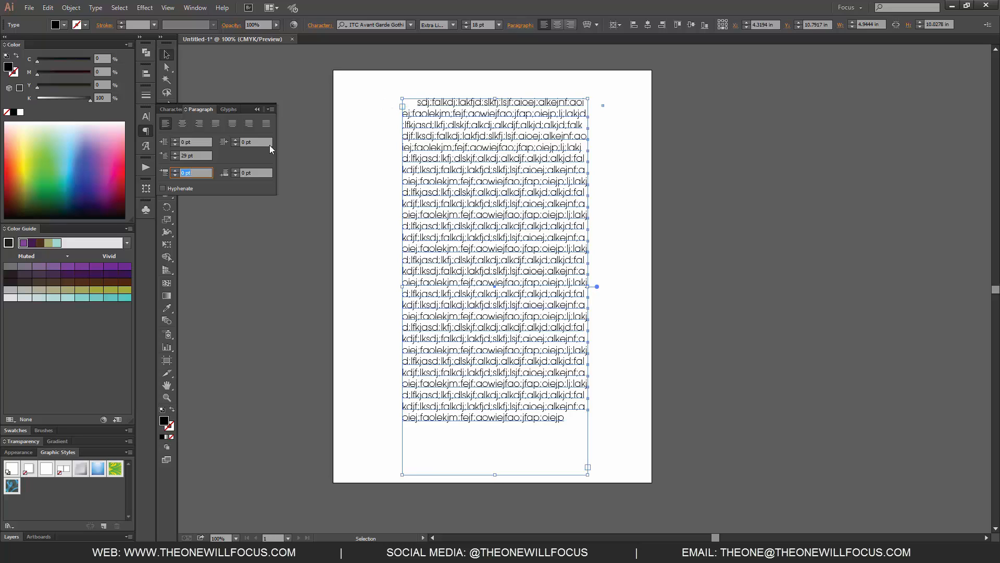
Step: Set the space before paragraph to 15 pt and start a new paragraph at the beginning of the eighth line
click(175, 169)
double_click(411, 136)
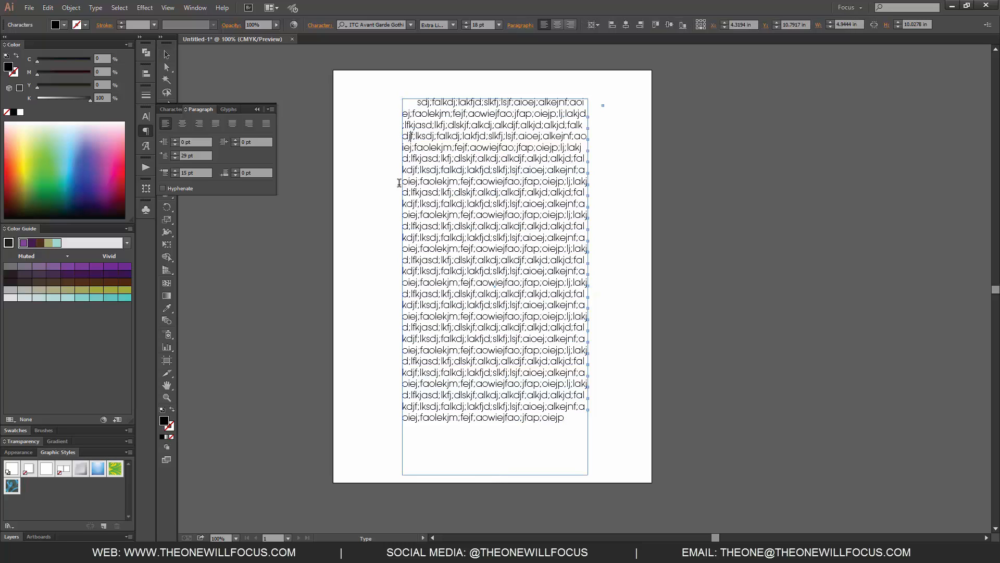
click(399, 183)
key(Return)
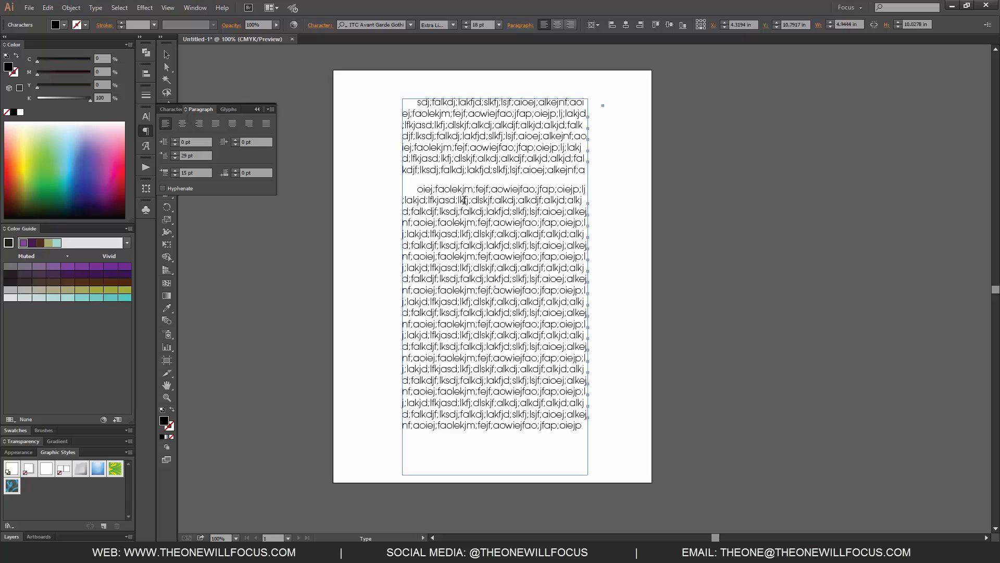
Step: Set the space after paragraph to 21 pt for all of the text, then deselect it
click(236, 169)
click(235, 169)
click(235, 169)
key(ctrl+a)
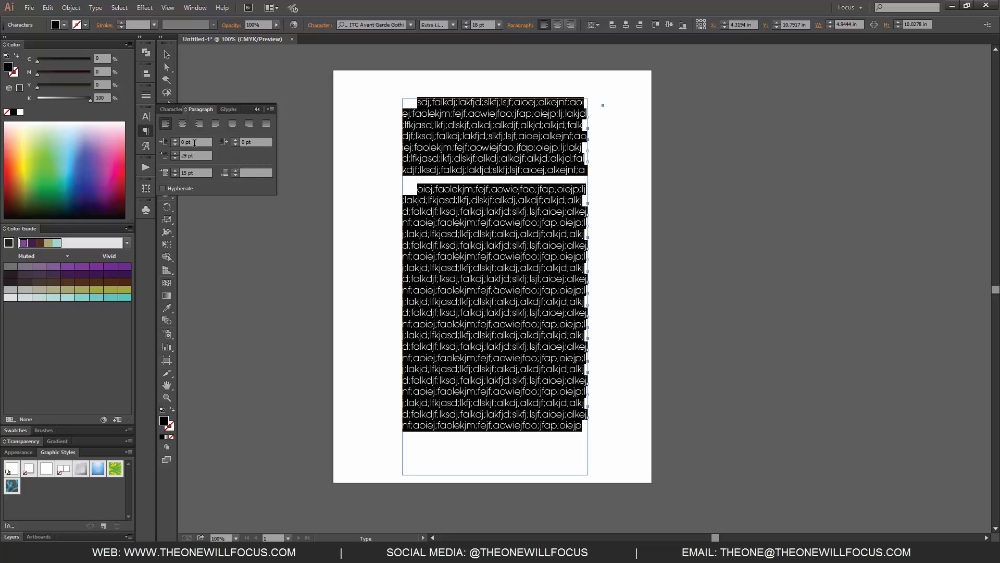
click(236, 171)
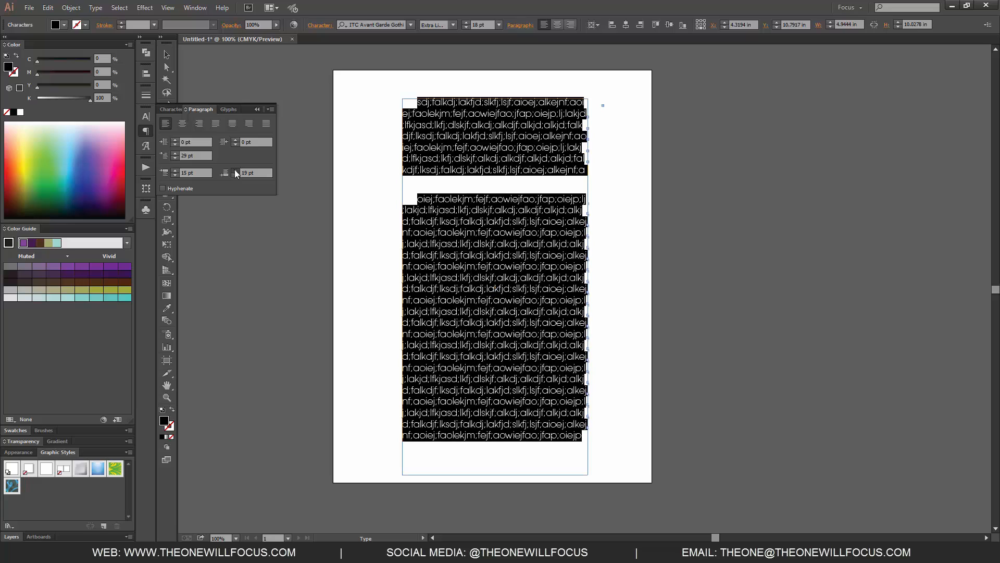
click(235, 170)
click(235, 170)
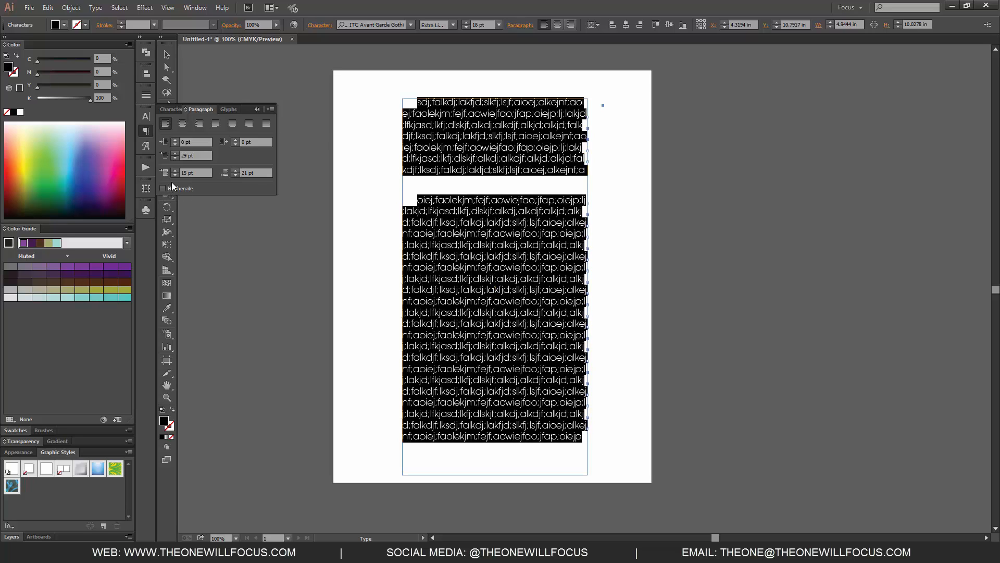
click(516, 186)
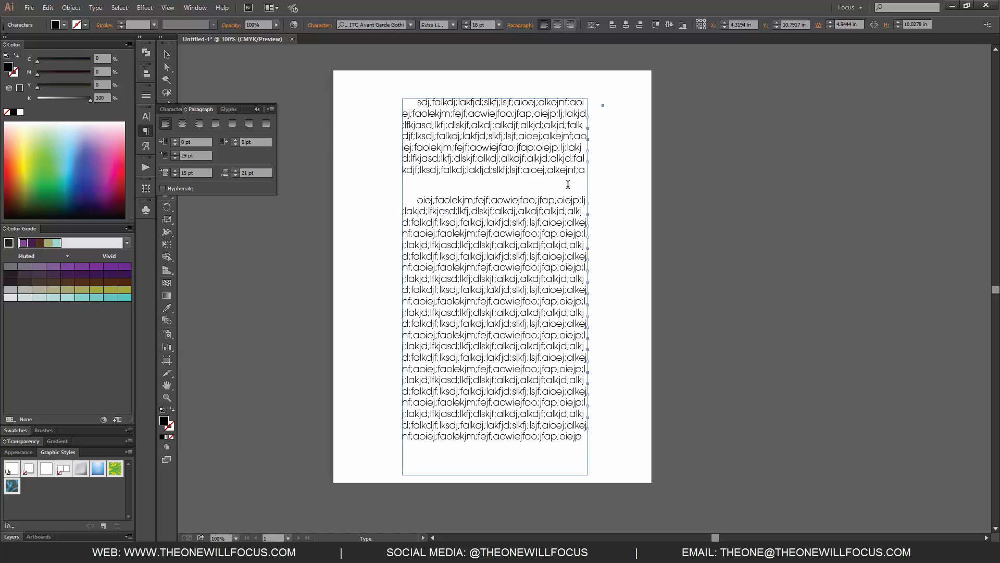
Step: Replace "oiej;faolekjm;fejf" at the start of the second paragraph with an accented DI discretionary ligature glyph from the current font
drag(418, 200, 487, 189)
click(228, 109)
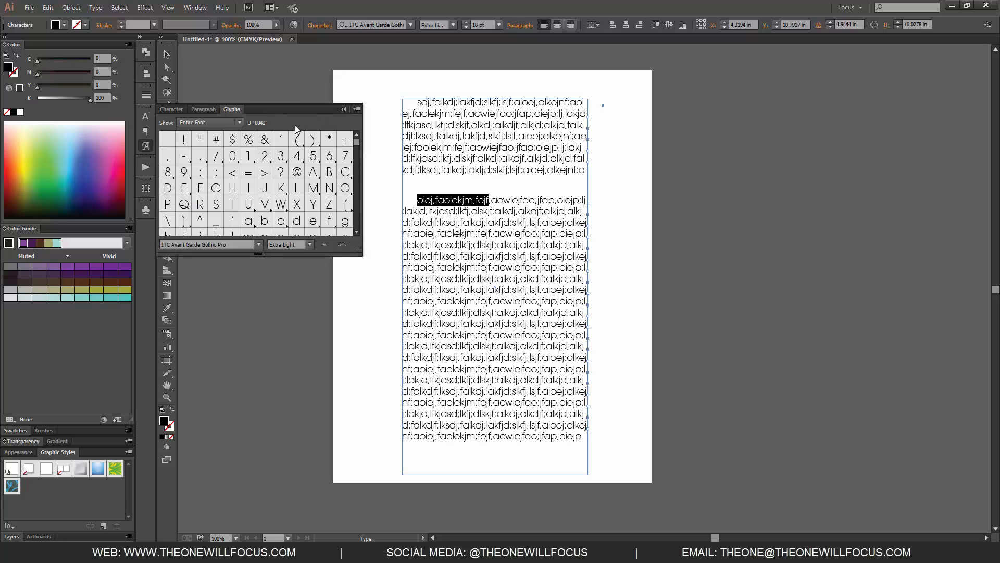
drag(356, 145, 358, 197)
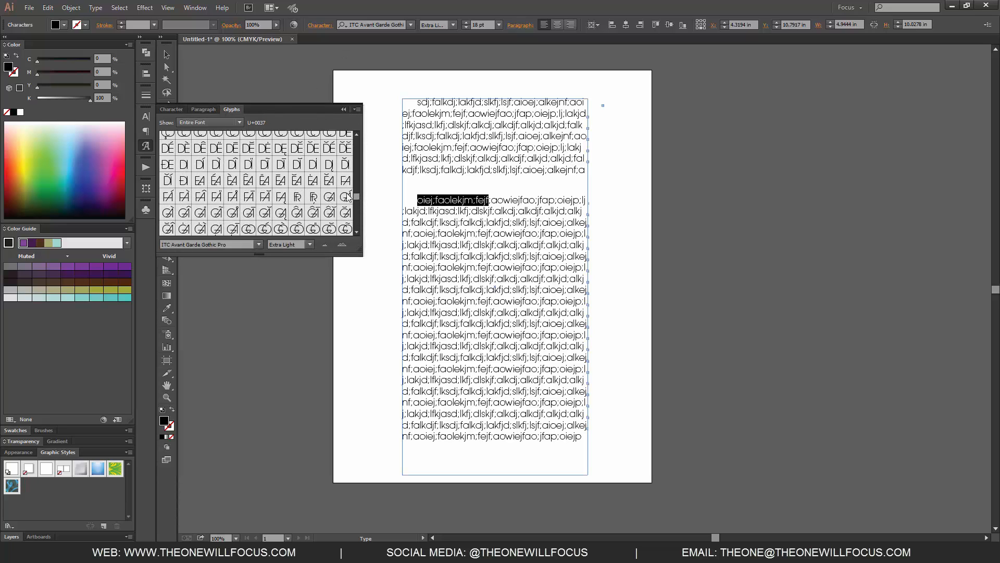
double_click(281, 172)
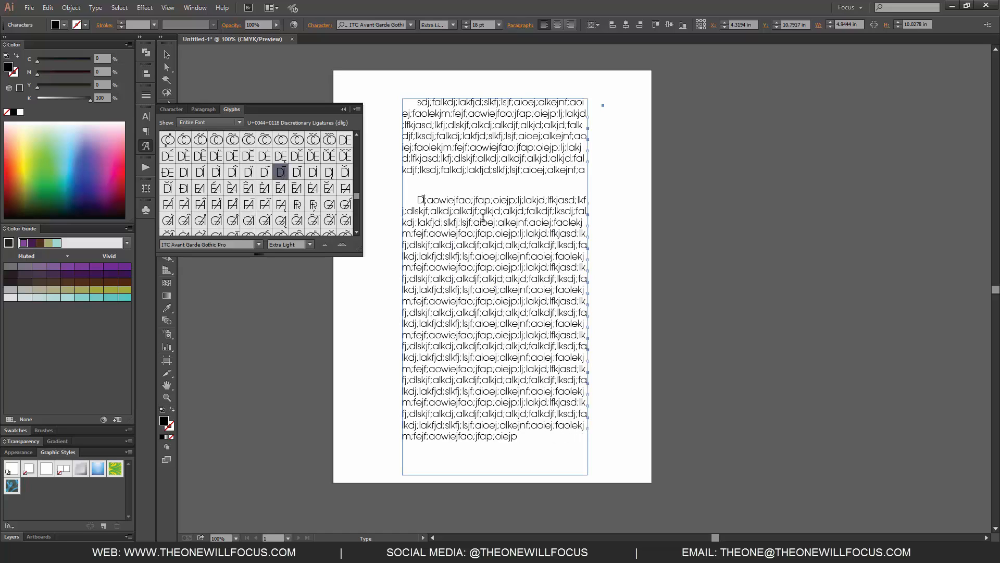
Step: Select the inserted glyph at the start of the second paragraph and examine the available glyph categories
drag(415, 198, 425, 201)
click(419, 200)
click(237, 122)
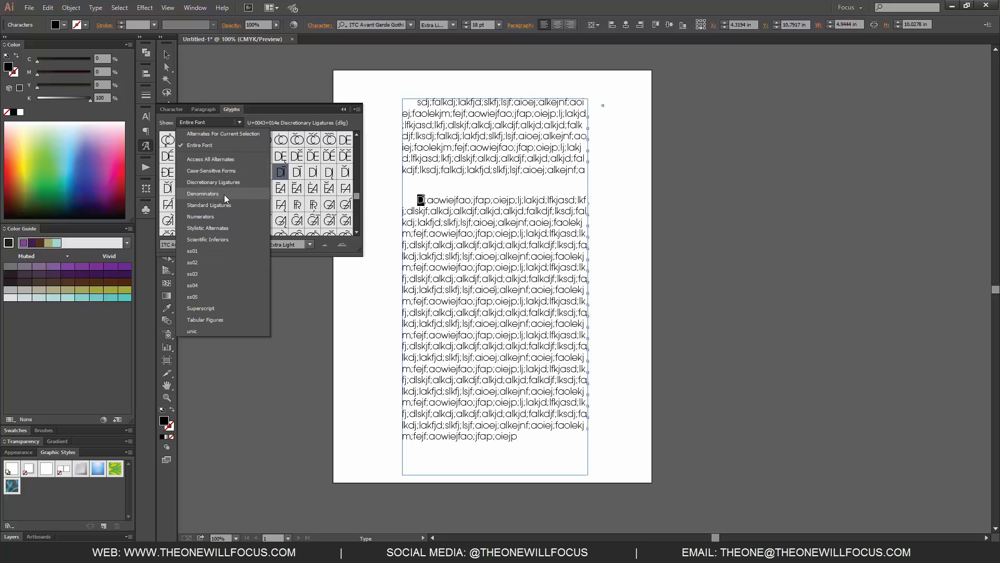
key(Escape)
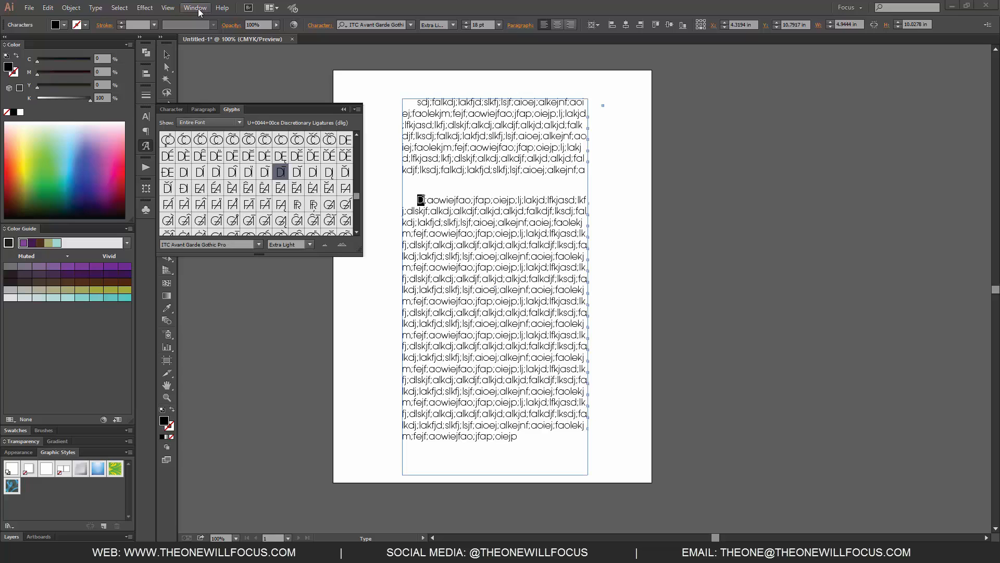